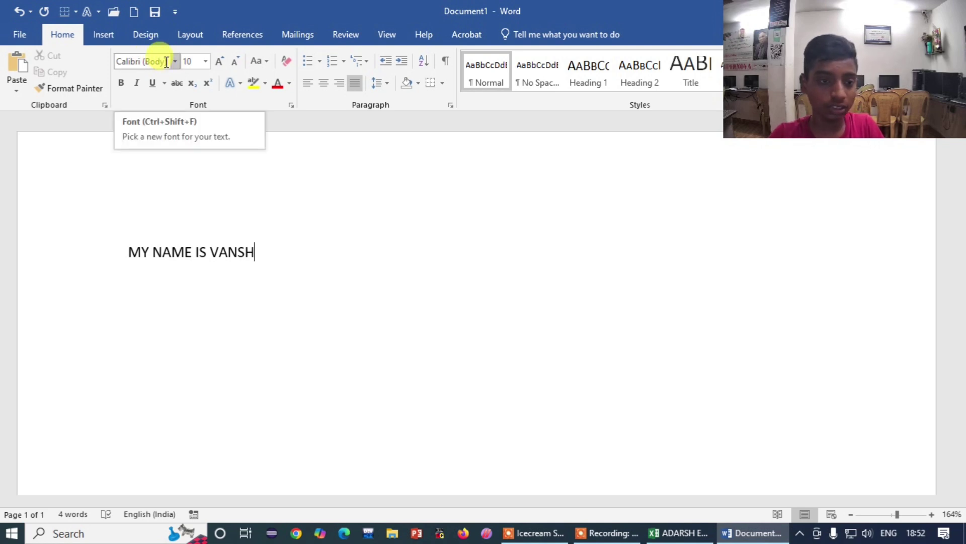
# - Select the whole line of text and change its font to Times New Roman
pyautogui.click(174, 61)
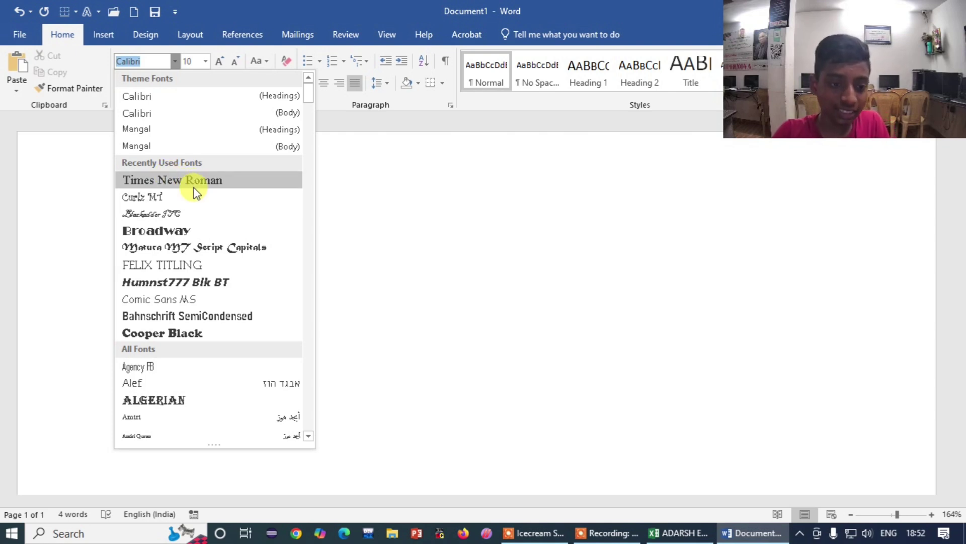
pyautogui.click(194, 184)
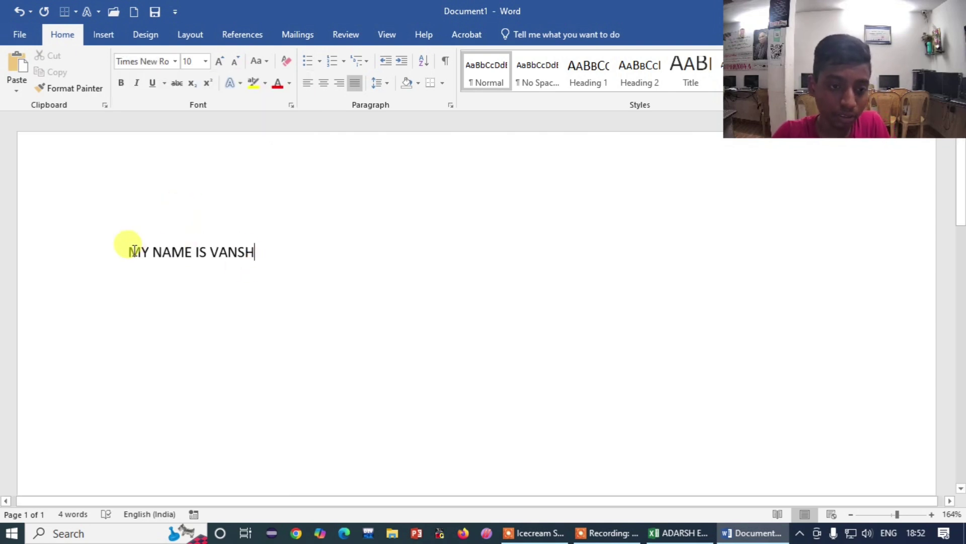
pyautogui.click(104, 261)
pyautogui.click(172, 62)
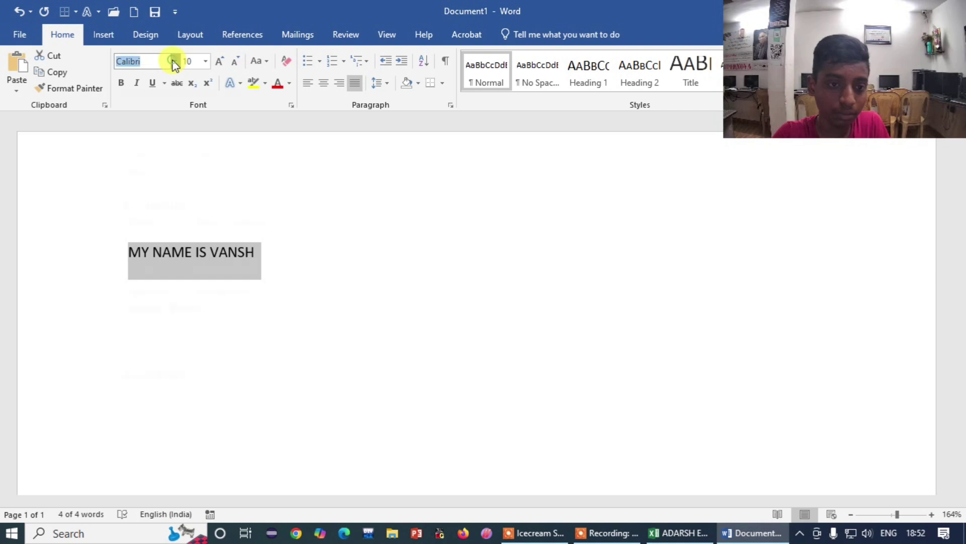
pyautogui.click(174, 61)
pyautogui.click(159, 184)
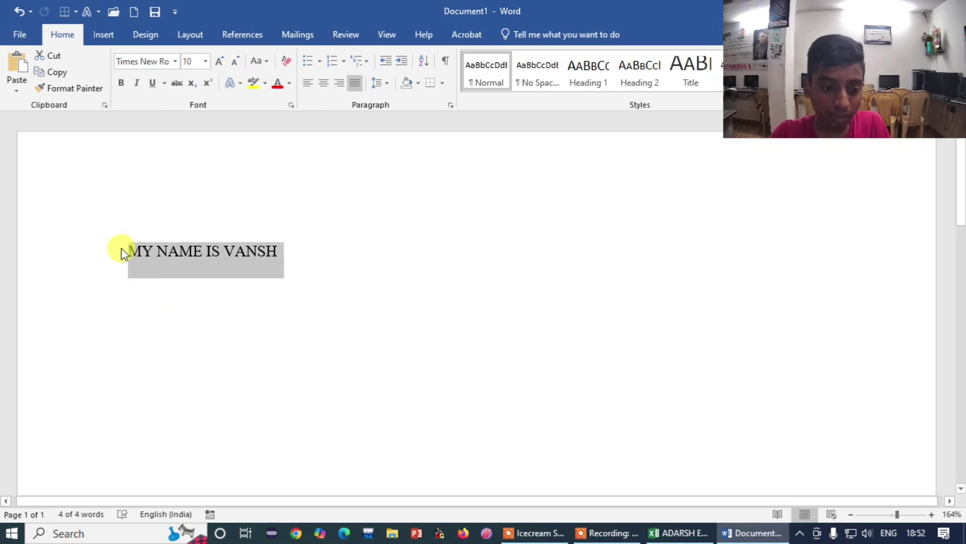
# - Change the selected line's font to Algerian
pyautogui.click(173, 62)
pyautogui.click(174, 62)
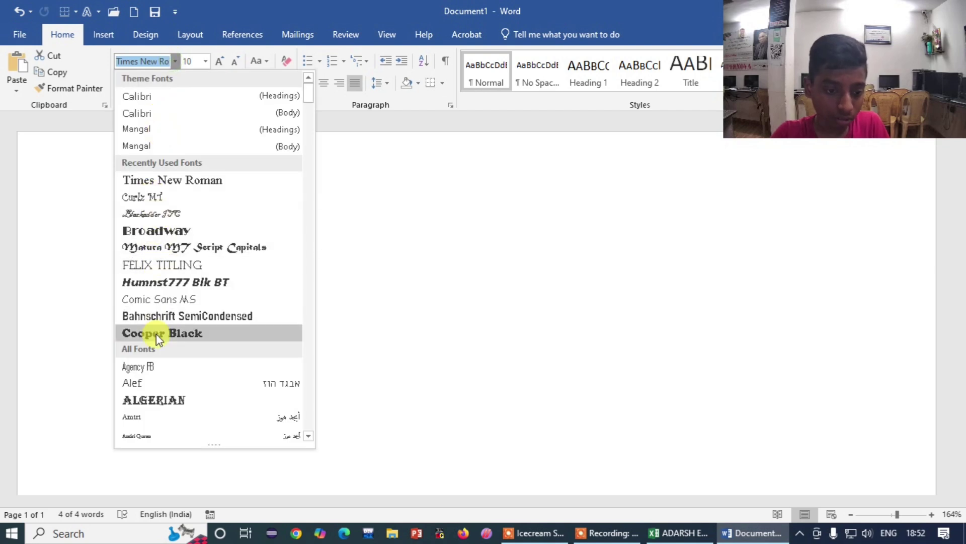
pyautogui.click(160, 400)
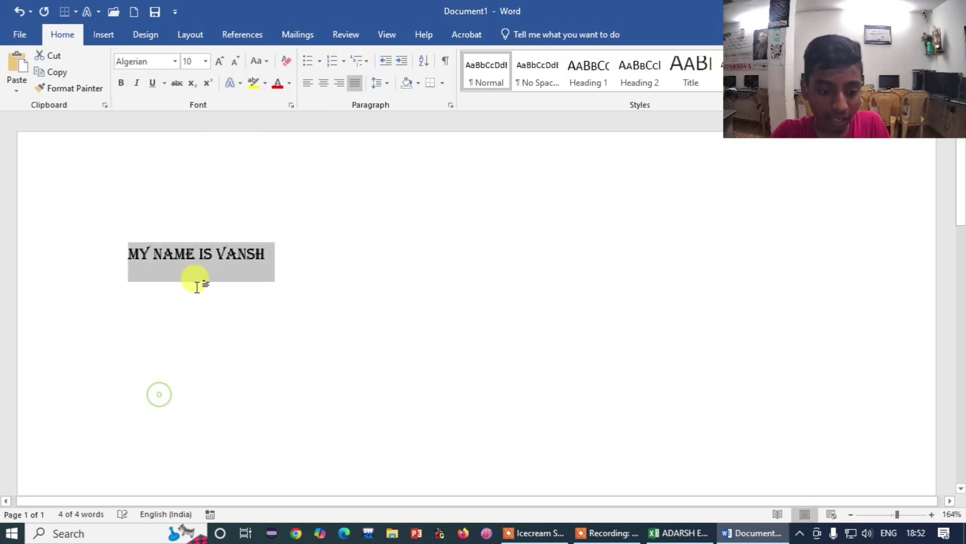
# - Switch the selected line's font to Calibri (Headings) and after that to Calibri (Body)
pyautogui.click(176, 64)
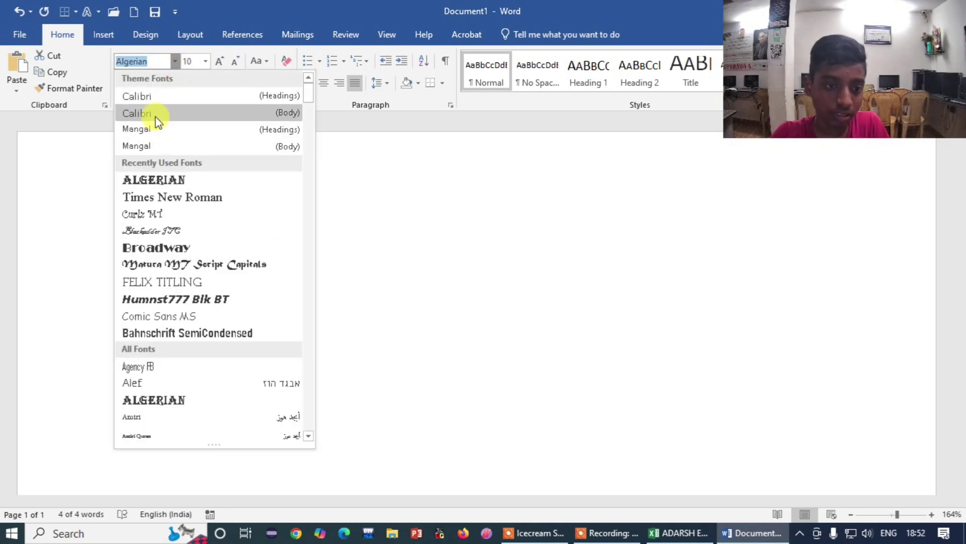
pyautogui.click(151, 97)
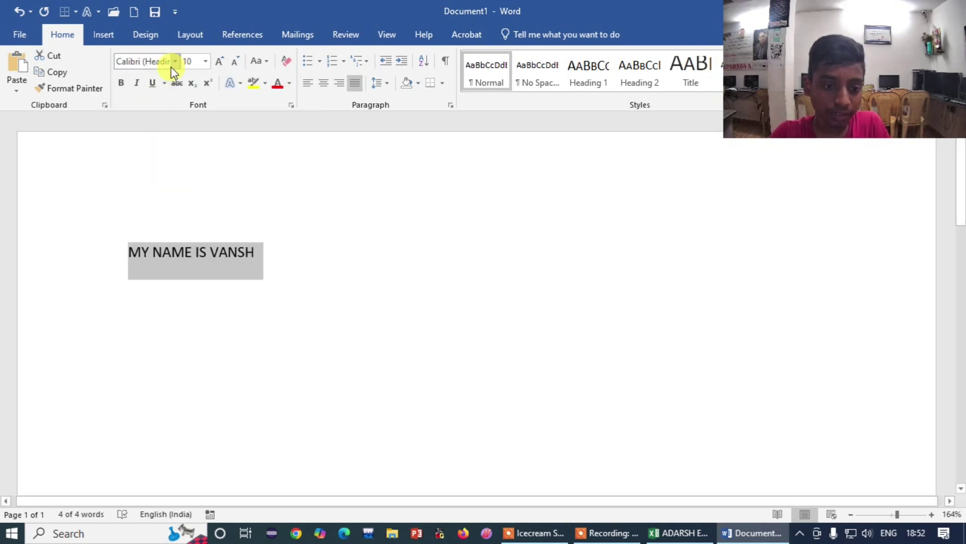
pyautogui.click(175, 61)
pyautogui.click(141, 113)
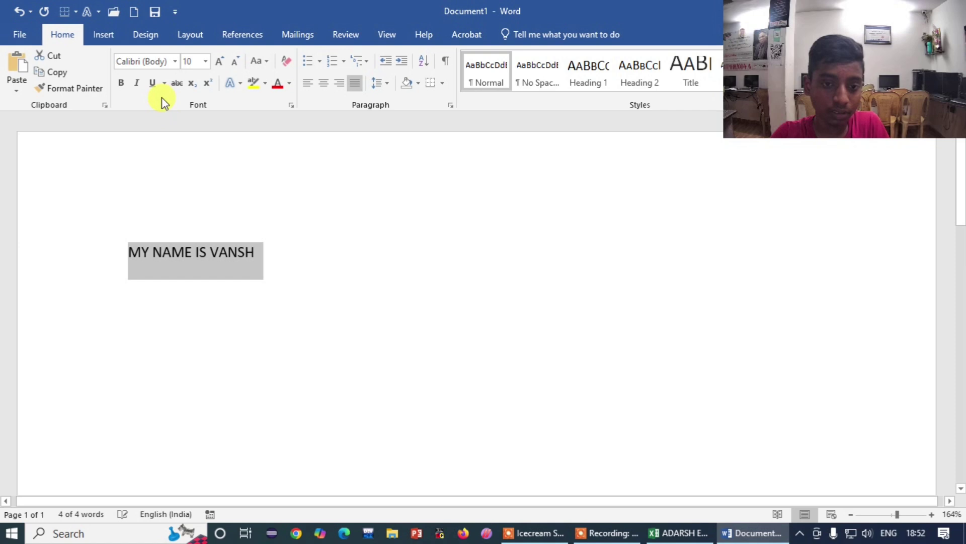
# - Apply Mangal (Headings) and after that Mangal (Body) to the selected line, and deselect it
pyautogui.click(175, 61)
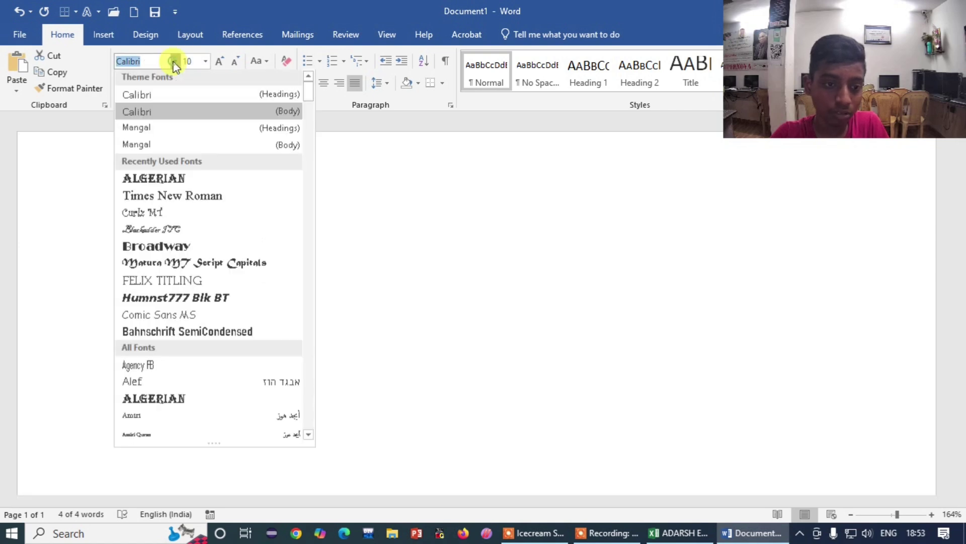
pyautogui.click(158, 132)
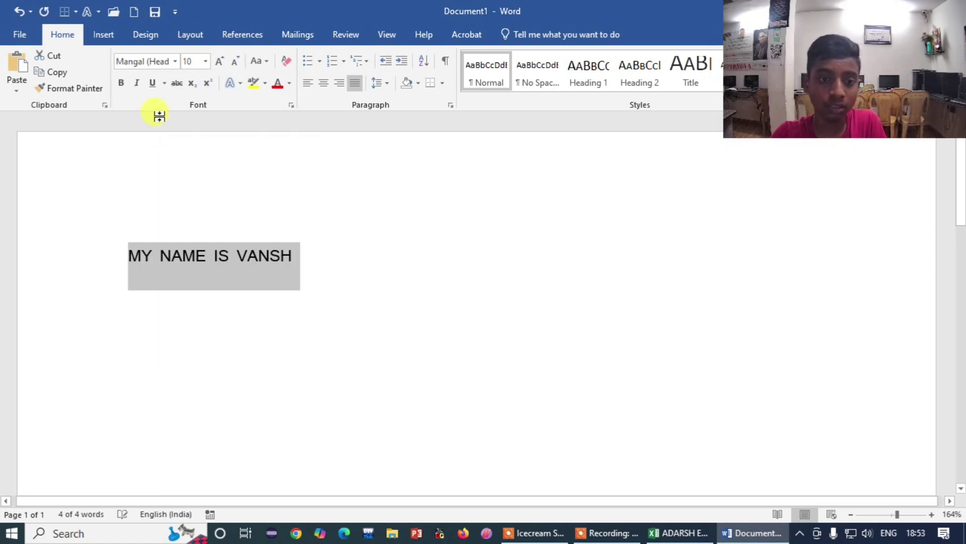
pyautogui.click(176, 62)
pyautogui.click(151, 146)
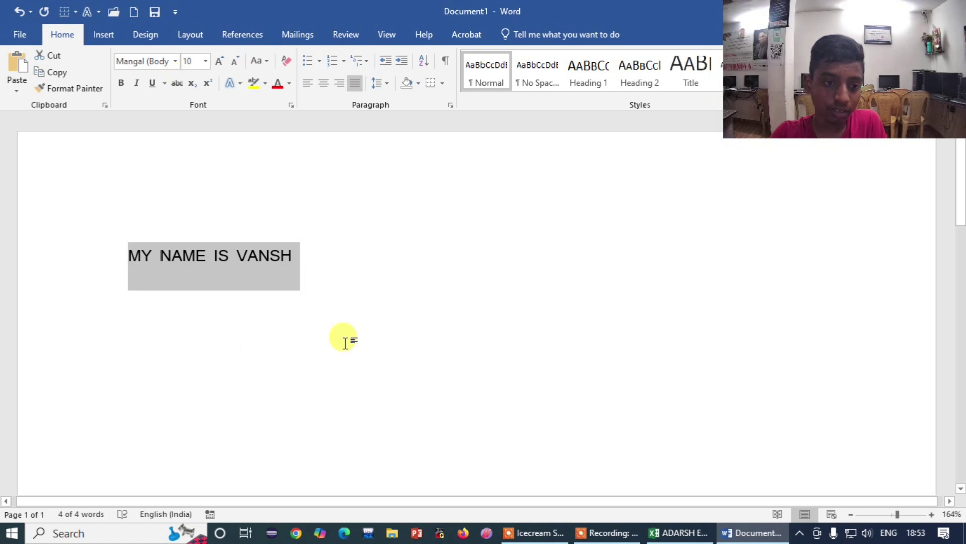
pyautogui.click(373, 225)
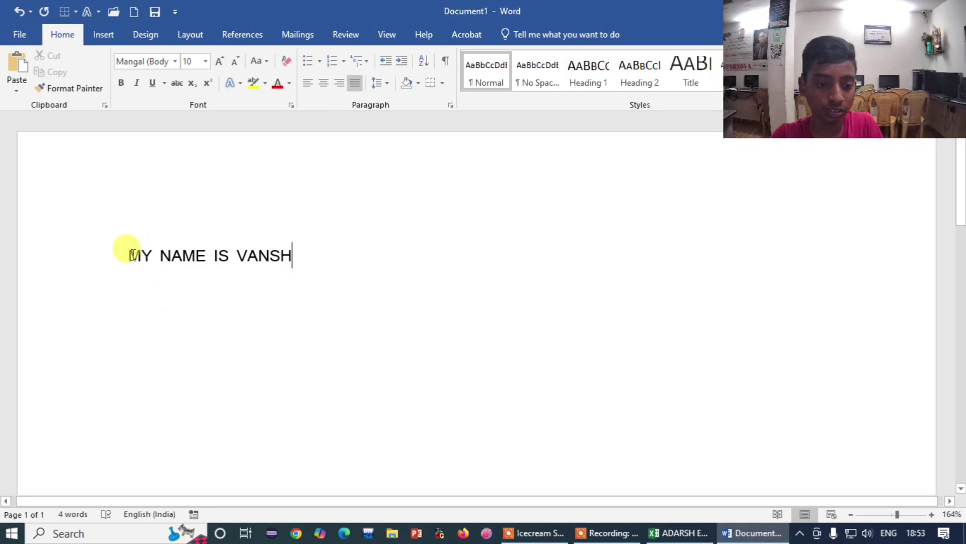
# - Select the line of text again and set its font size to 22
pyautogui.moveTo(130, 256); pyautogui.dragTo(298, 255)
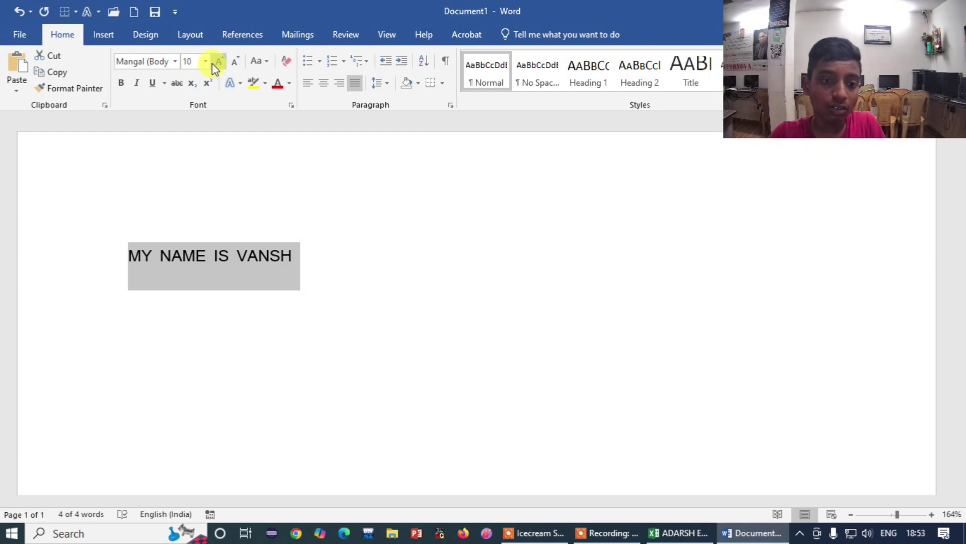
pyautogui.click(194, 62)
pyautogui.press('BackSpace')
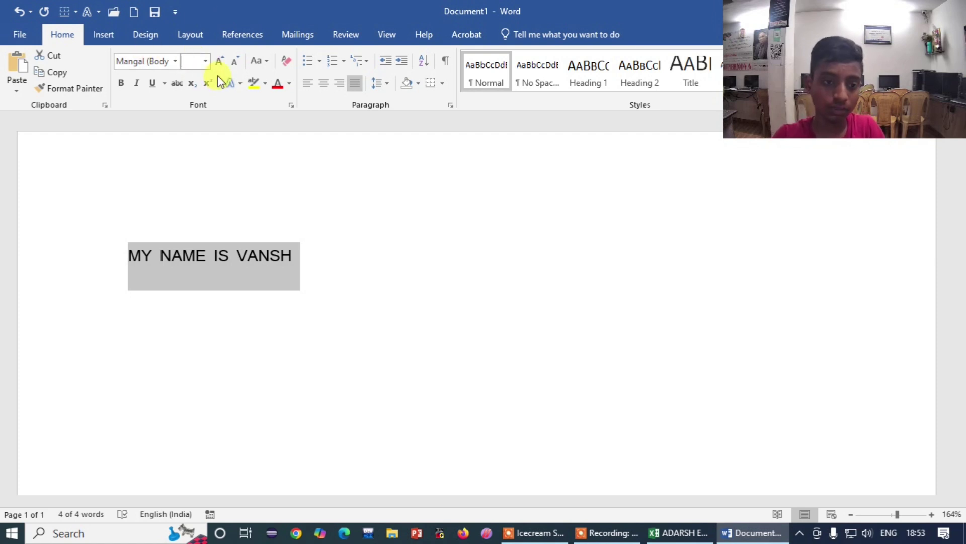
pyautogui.click(205, 61)
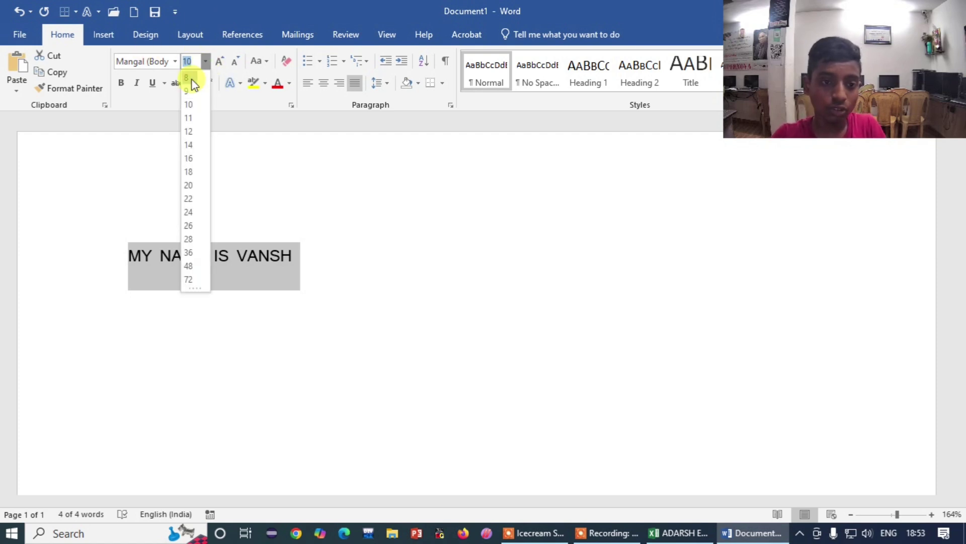
pyautogui.click(188, 198)
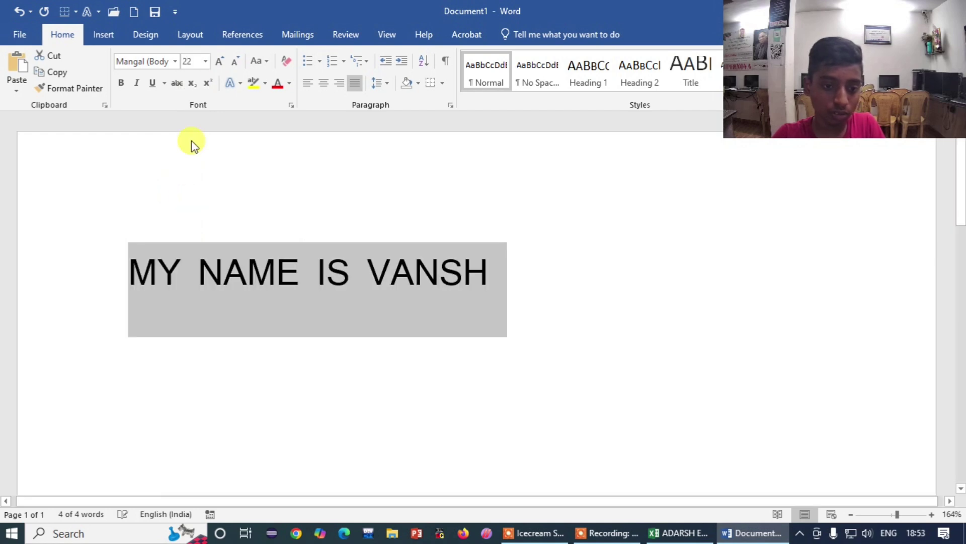
# - Enlarge the selected line's font size by five increments
pyautogui.click(220, 64)
pyautogui.click(220, 65)
pyautogui.click(220, 65)
pyautogui.click(220, 65)
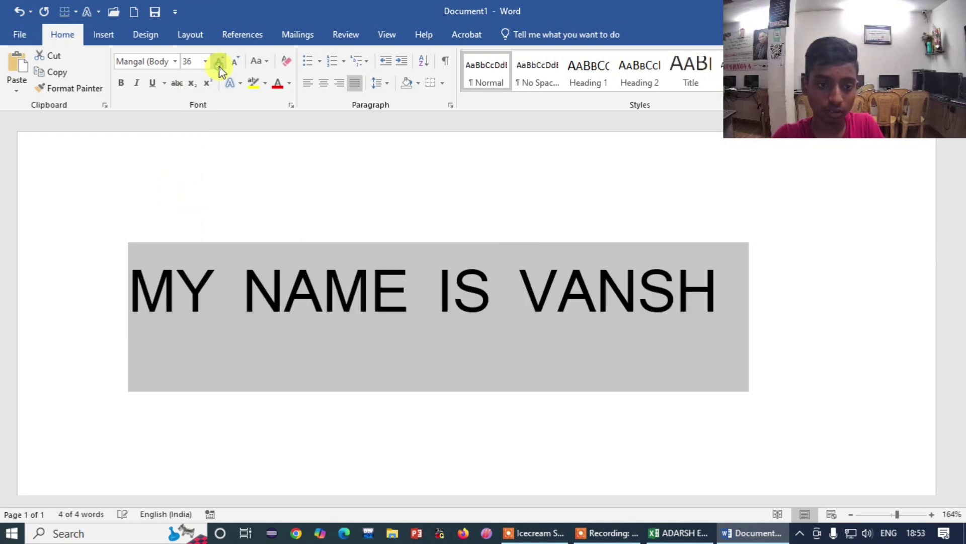
pyautogui.click(221, 64)
# - Shrink the selected line's font size incrementally down to 14
pyautogui.click(233, 64)
pyautogui.click(233, 63)
pyautogui.click(233, 63)
pyautogui.click(234, 63)
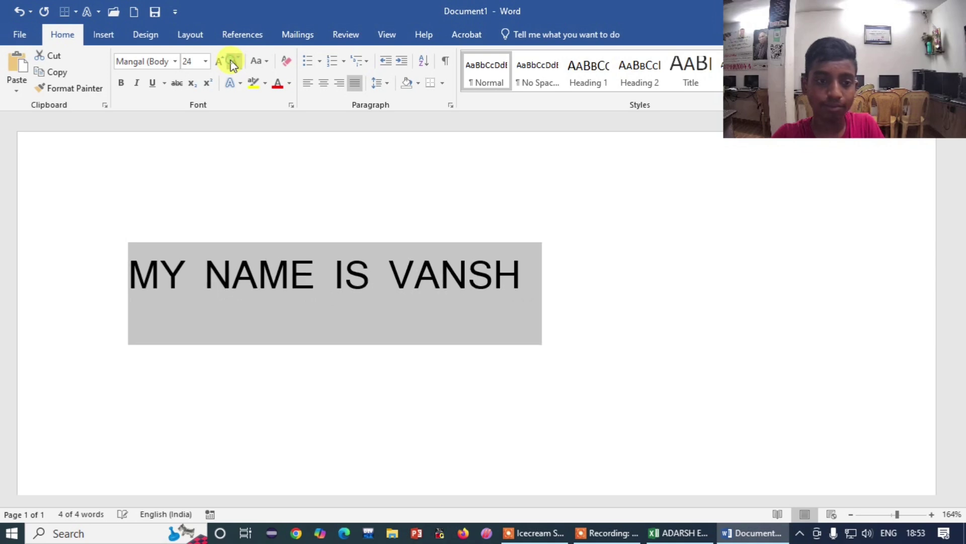
pyautogui.click(233, 64)
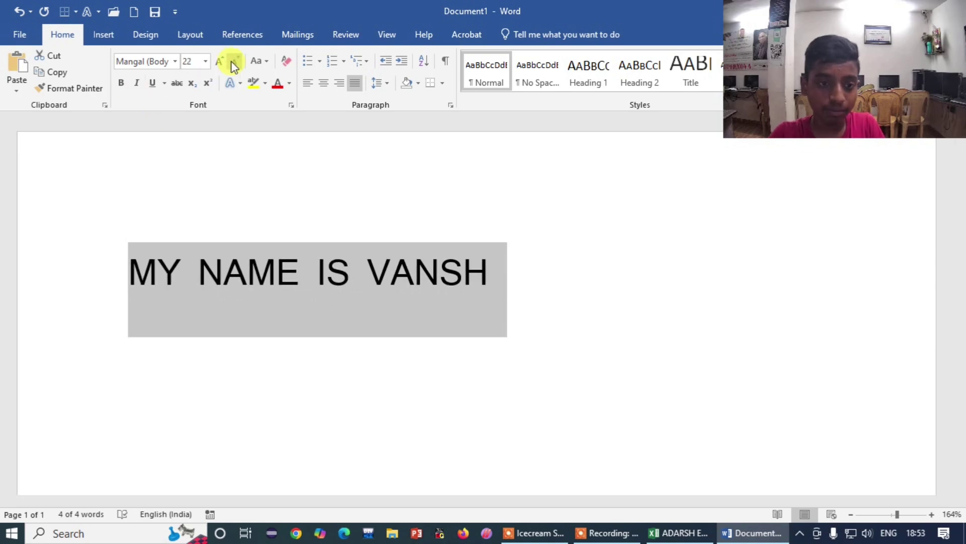
pyautogui.click(231, 62)
pyautogui.click(231, 62)
pyautogui.click(231, 61)
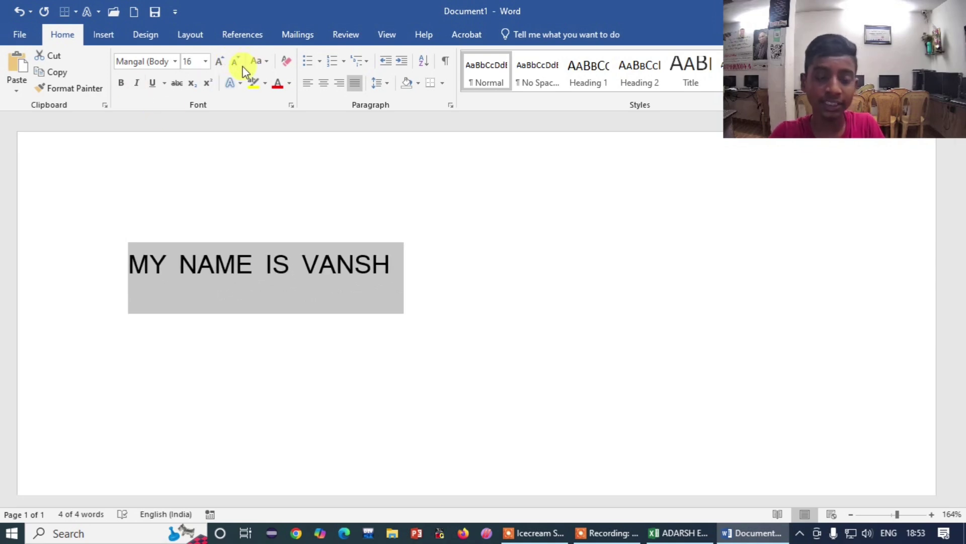
pyautogui.click(236, 61)
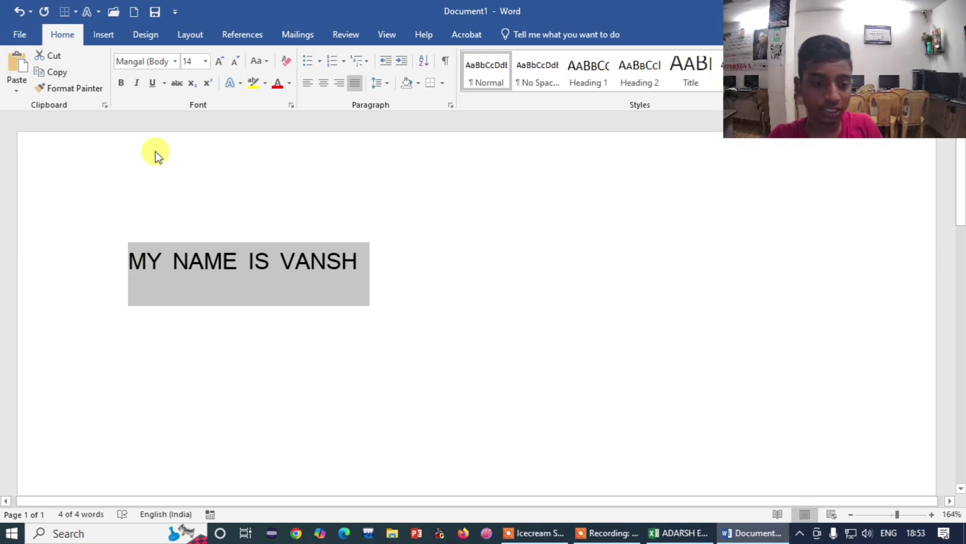
# - Make the selected line bold and increase its font size to 18
pyautogui.click(121, 84)
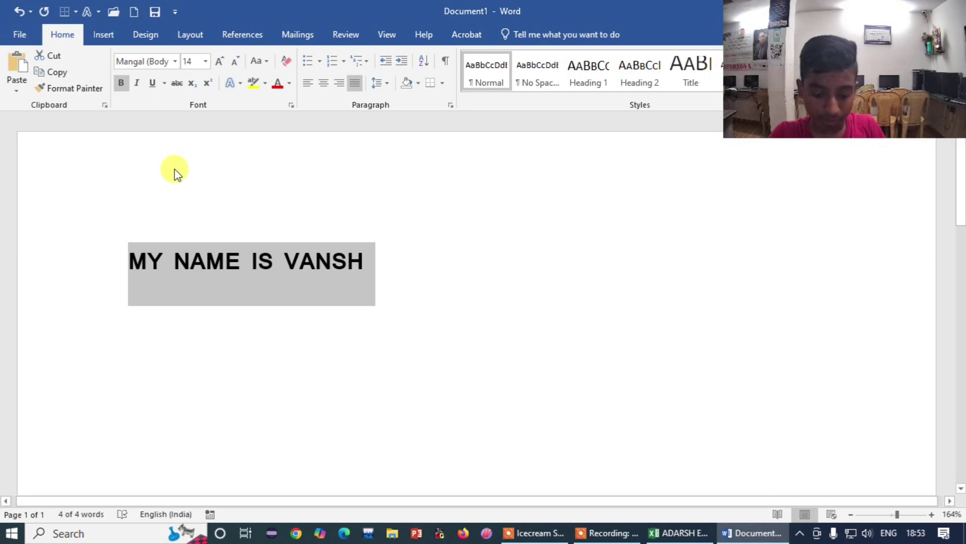
pyautogui.click(217, 63)
pyautogui.click(217, 62)
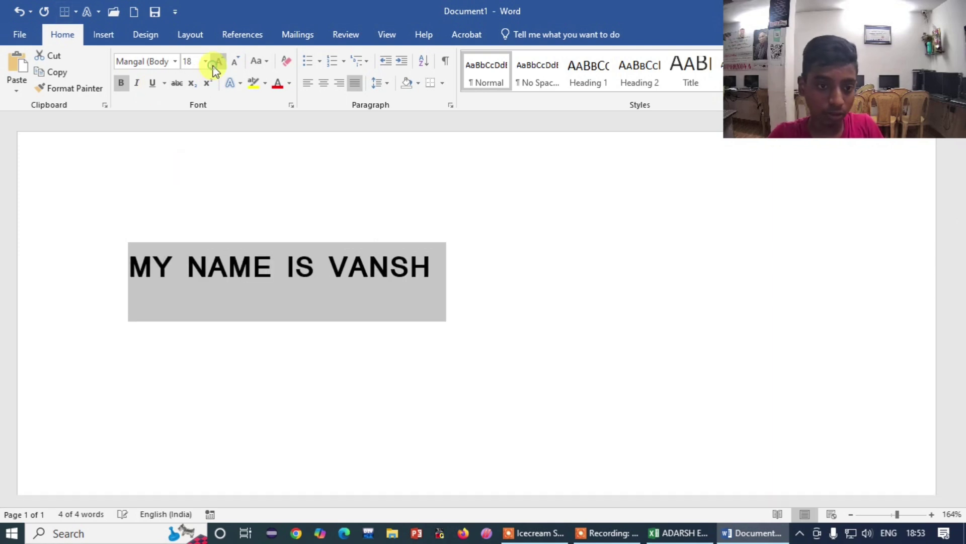
pyautogui.click(119, 87)
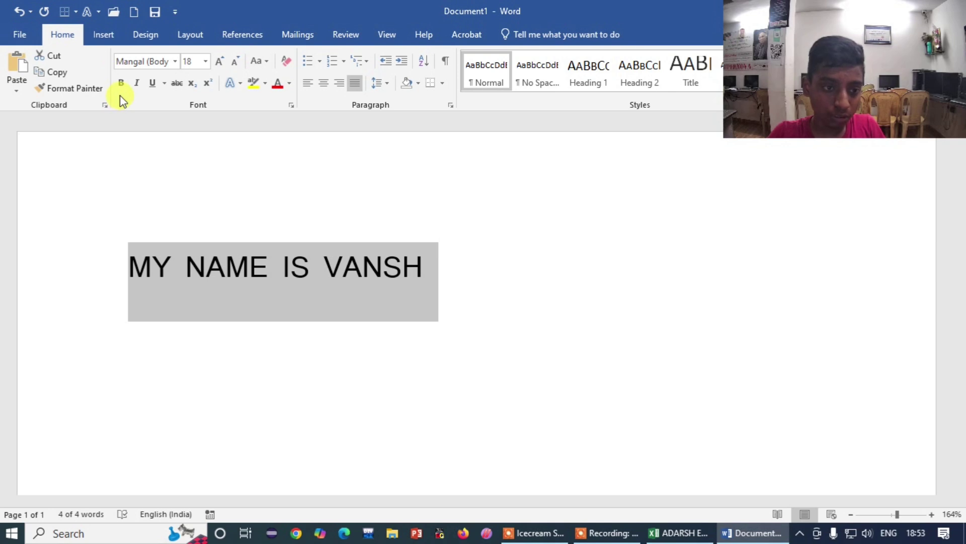
pyautogui.click(121, 84)
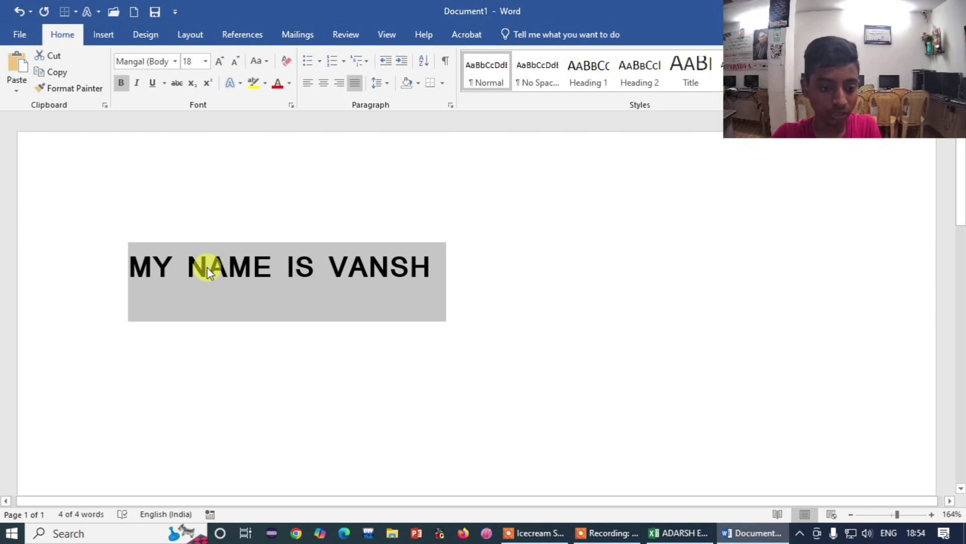
# - Italicize the selected line and give it a single underline coloured with the standard dark blue
pyautogui.click(138, 84)
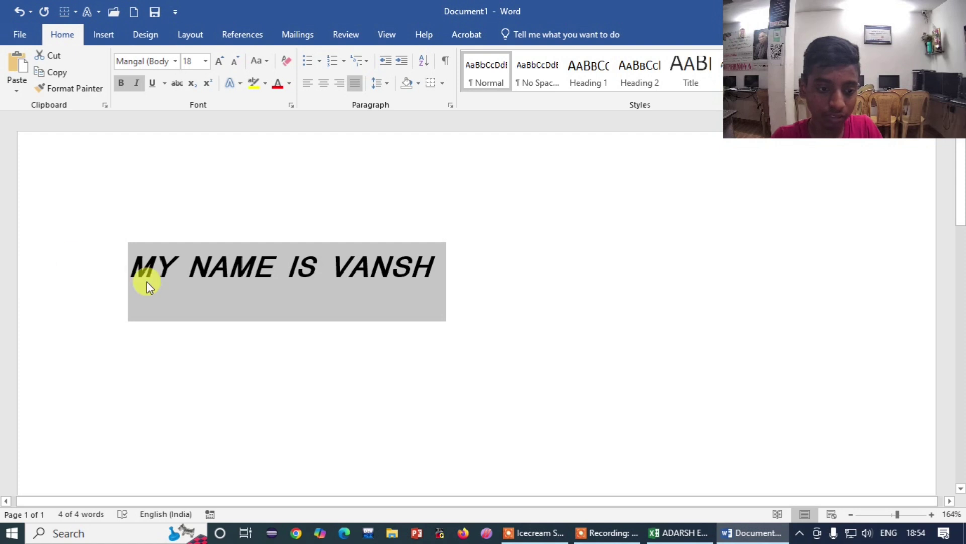
pyautogui.click(153, 84)
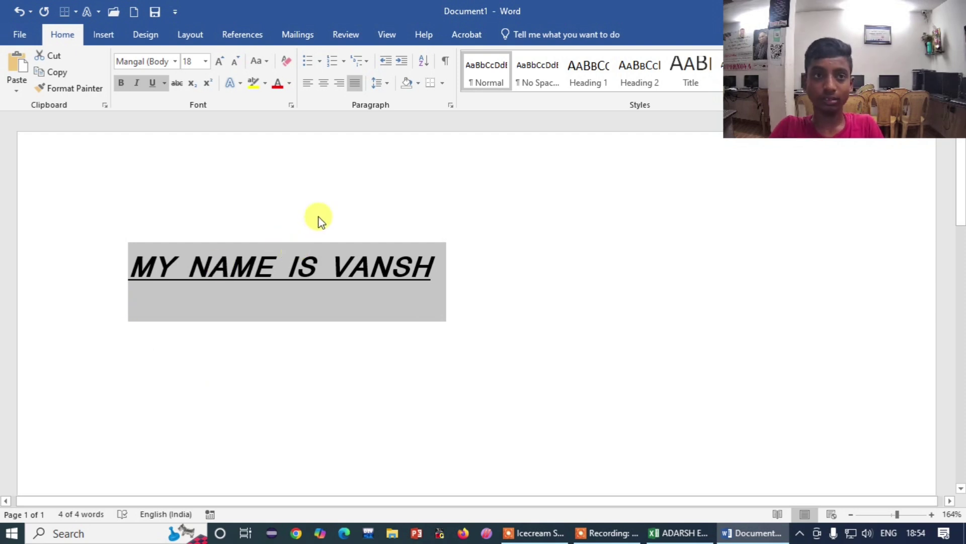
pyautogui.click(164, 83)
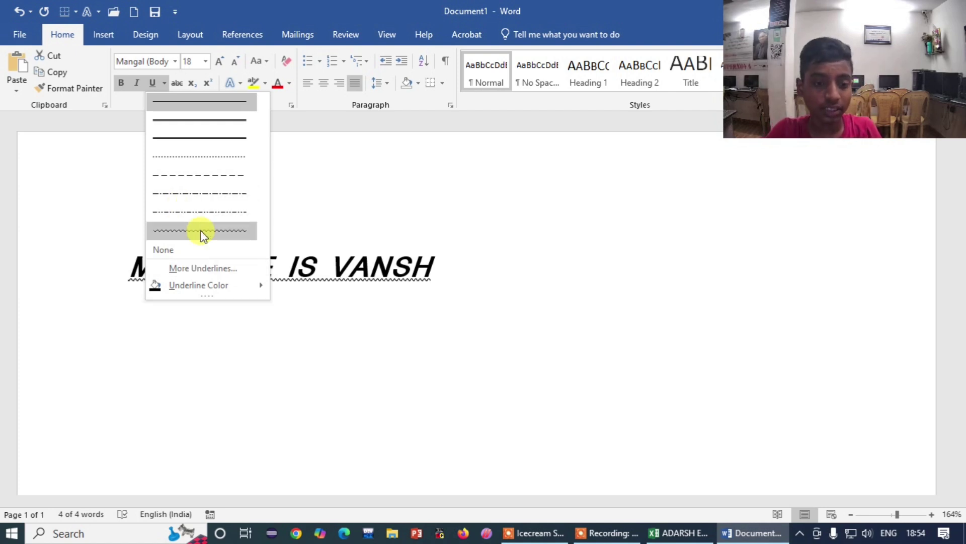
pyautogui.moveTo(200, 285)
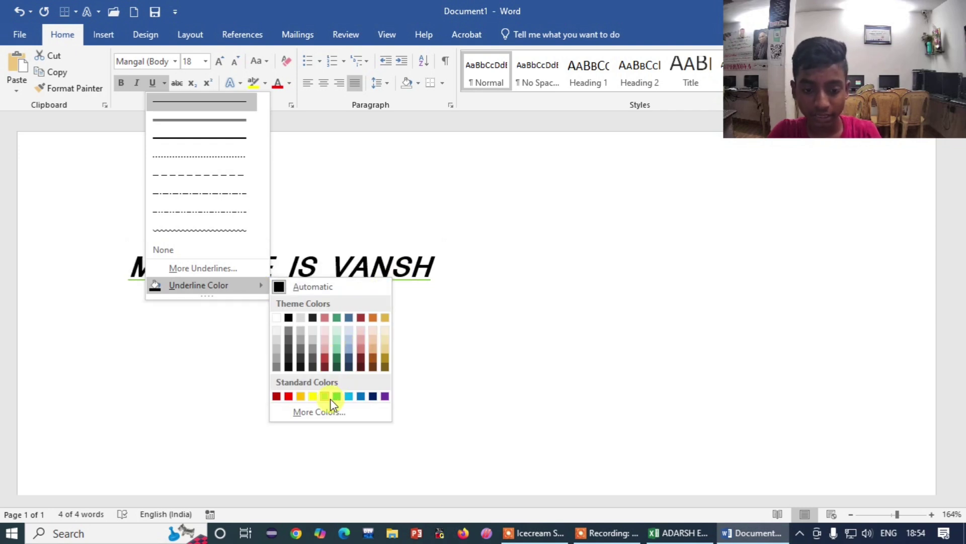
pyautogui.click(372, 396)
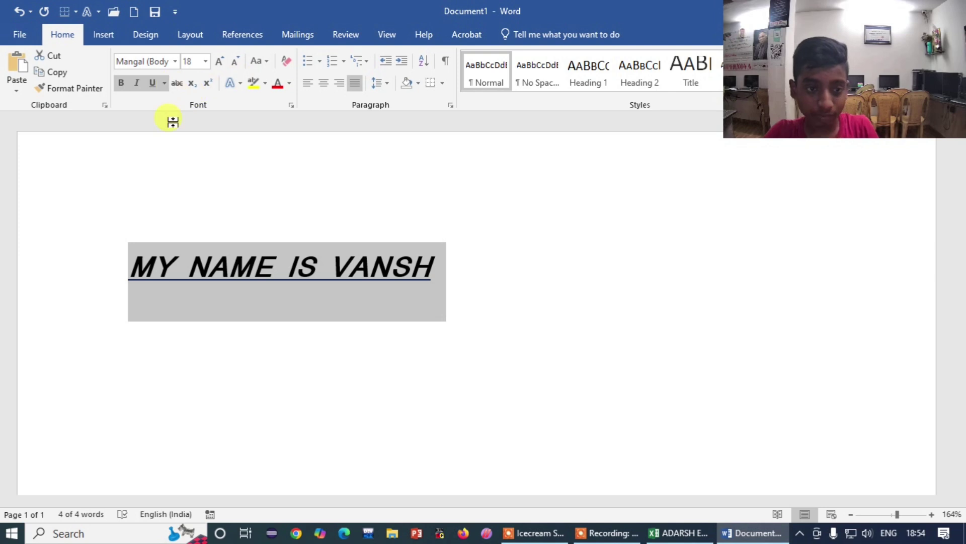
pyautogui.click(194, 151)
pyautogui.click(83, 283)
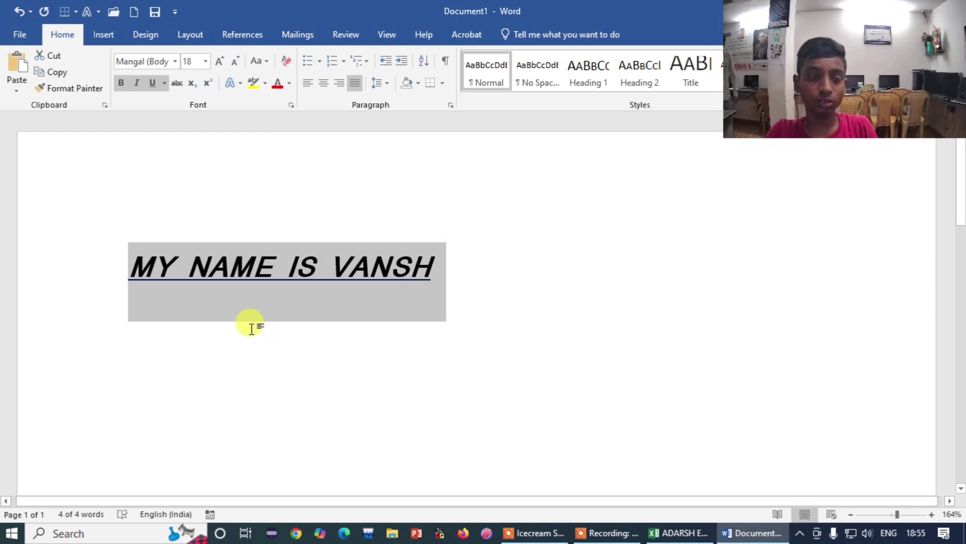
# - Apply strikethrough to the selected line of text and deselect it
pyautogui.click(179, 84)
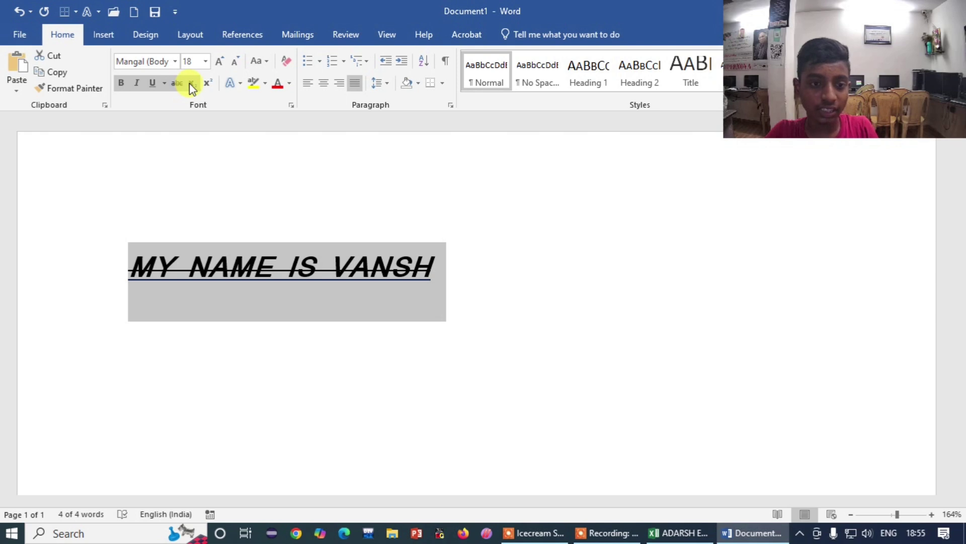
pyautogui.click(561, 322)
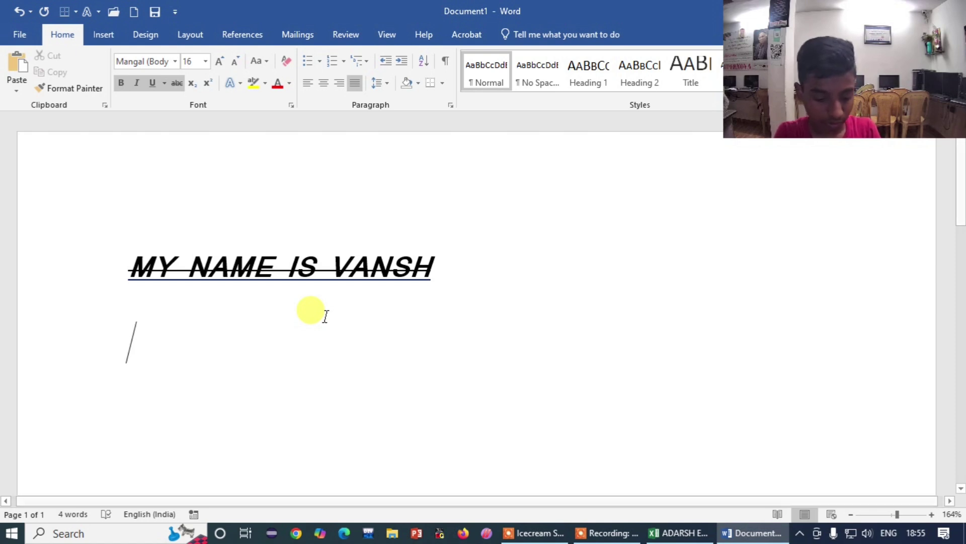
# - Enter H2O on the line below the sample sentence and remove the strikethrough from it
pyautogui.write('H')
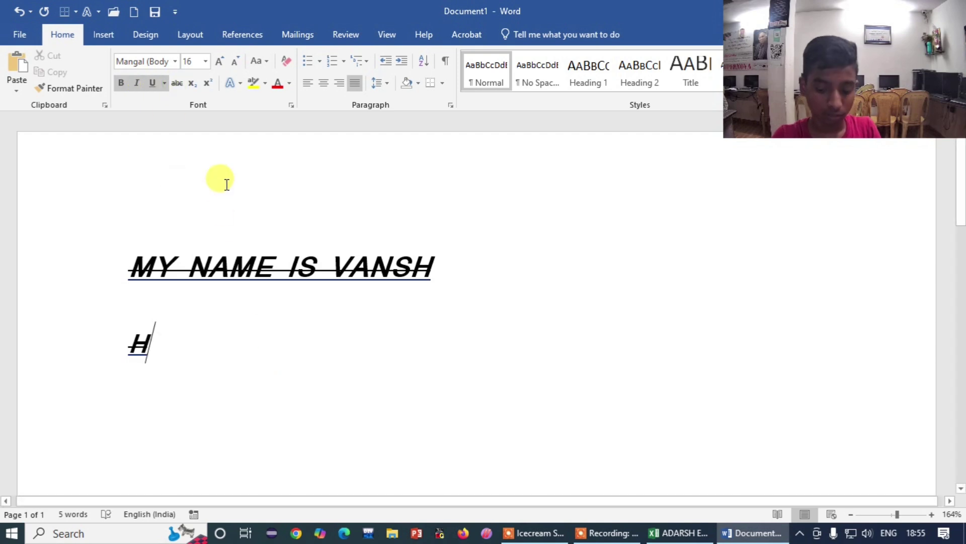
pyautogui.press('BackSpace')
pyautogui.write('H2O')
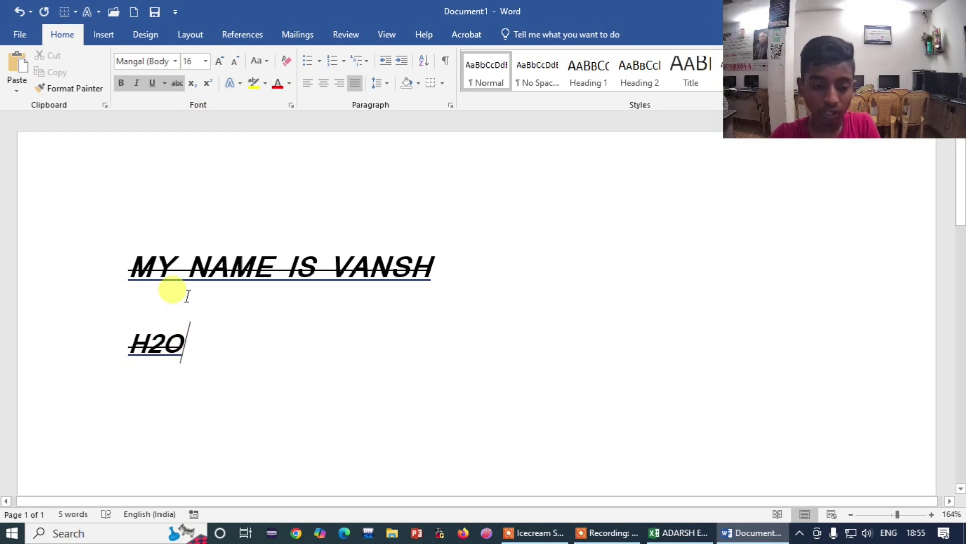
pyautogui.click(119, 345)
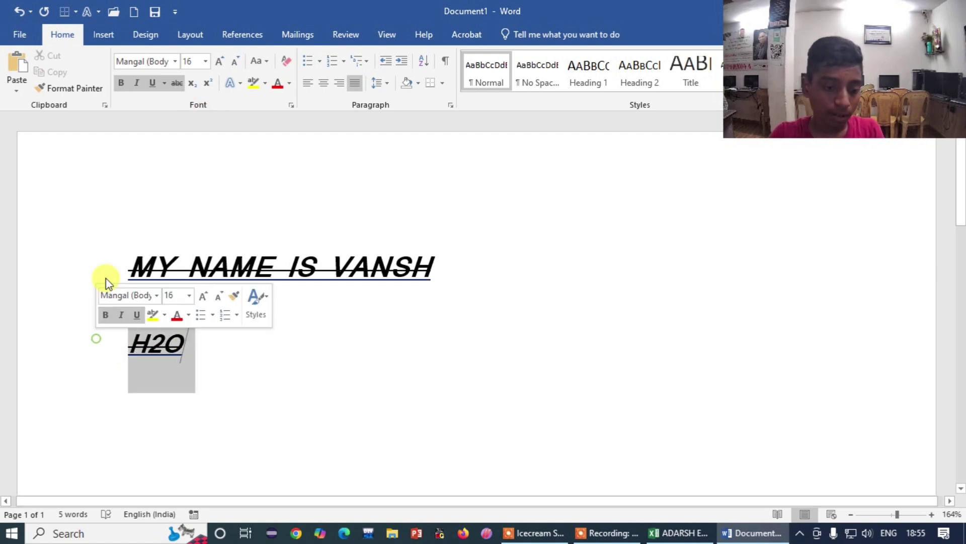
pyautogui.click(177, 83)
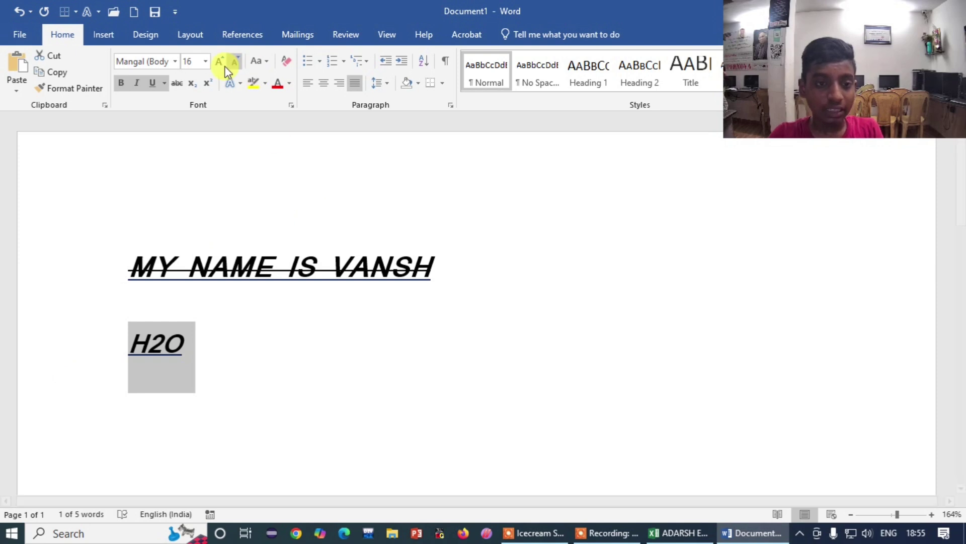
# - Format H2O as subscript, switch it to superscript and deselect it
pyautogui.click(194, 85)
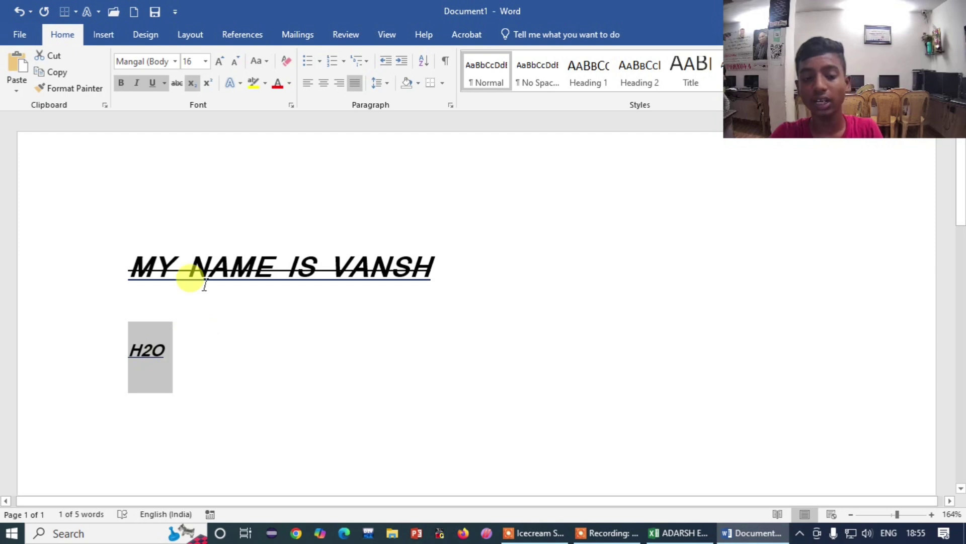
pyautogui.click(208, 84)
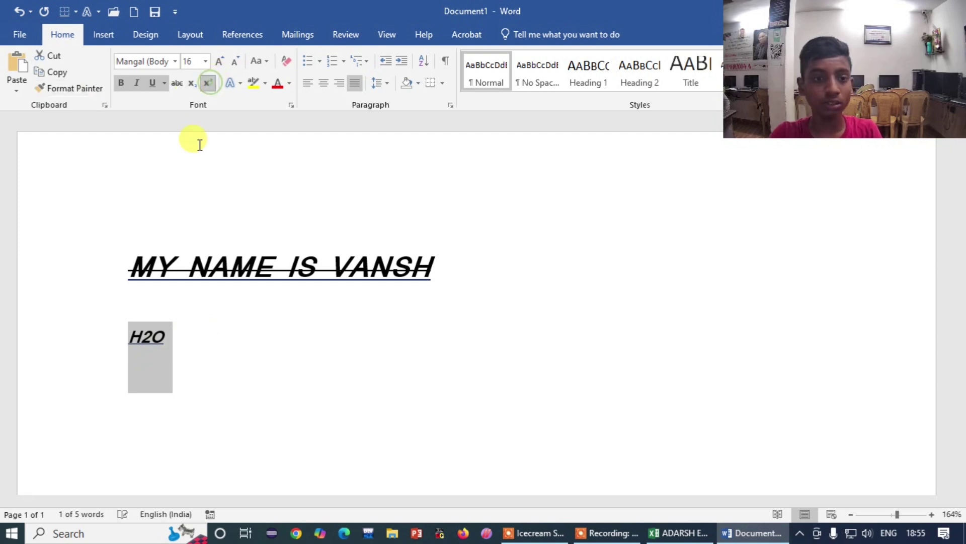
pyautogui.click(168, 342)
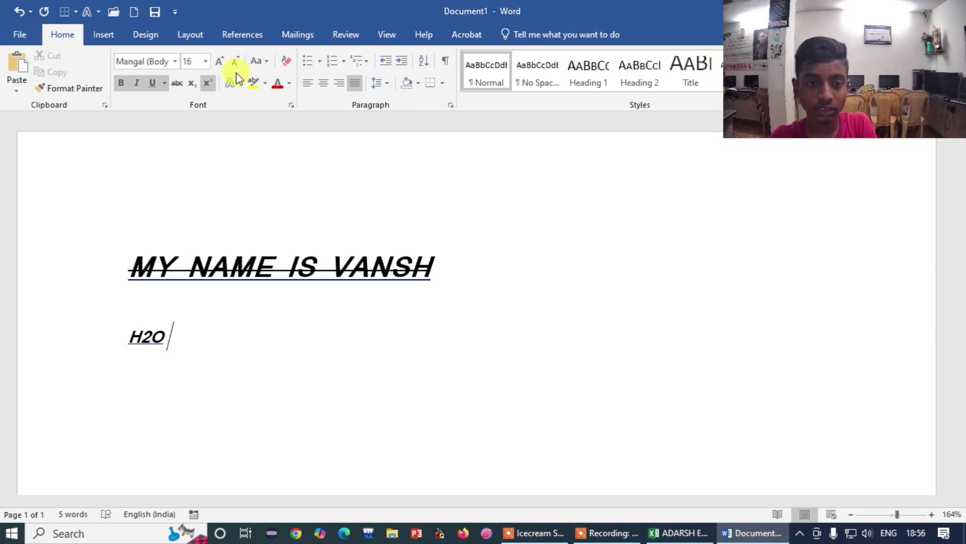
pyautogui.click(262, 64)
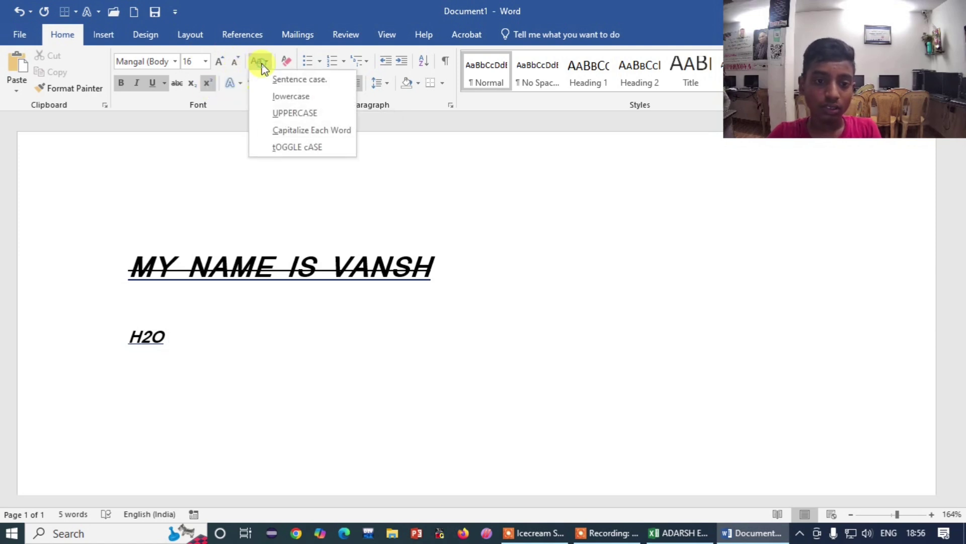
pyautogui.click(225, 164)
pyautogui.click(256, 60)
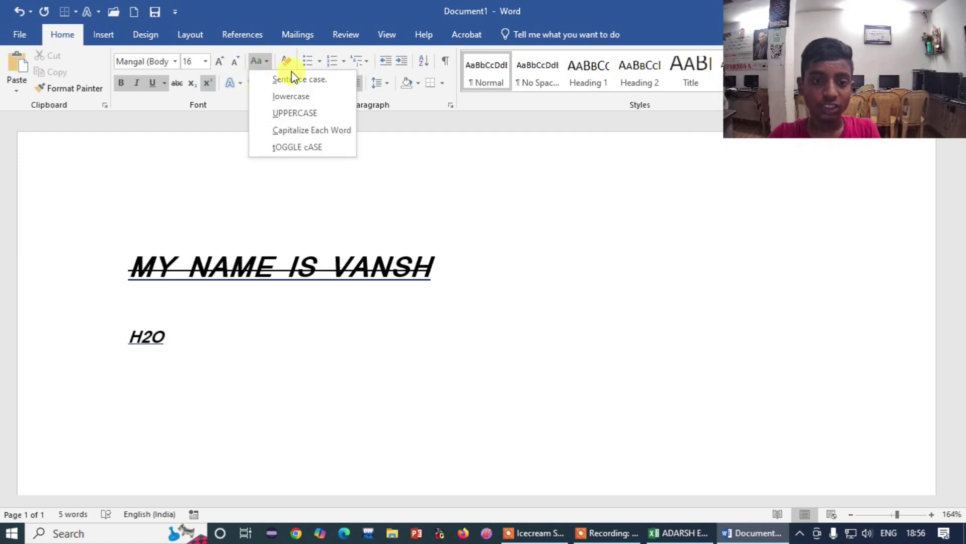
pyautogui.click(105, 266)
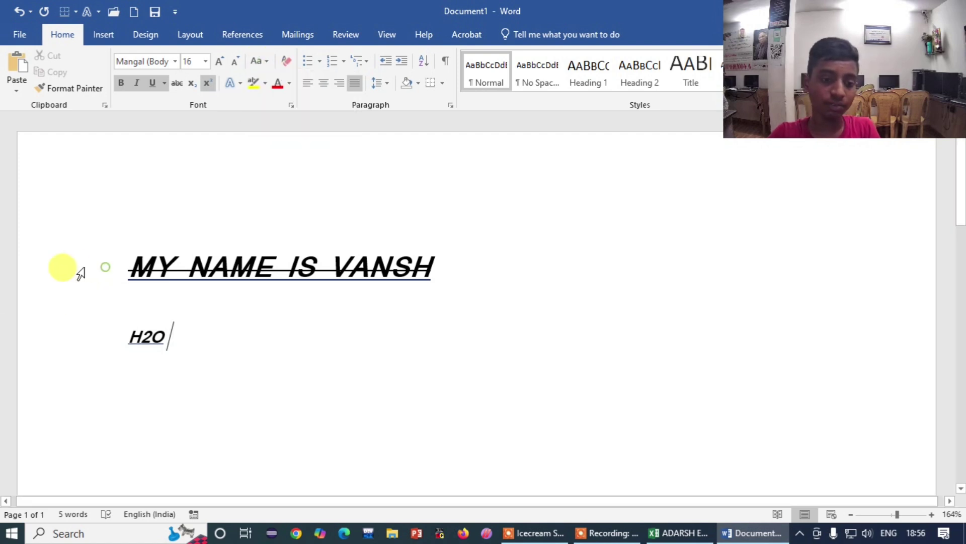
# - Change the first line of text to Sentence case
pyautogui.click(80, 274)
pyautogui.click(266, 61)
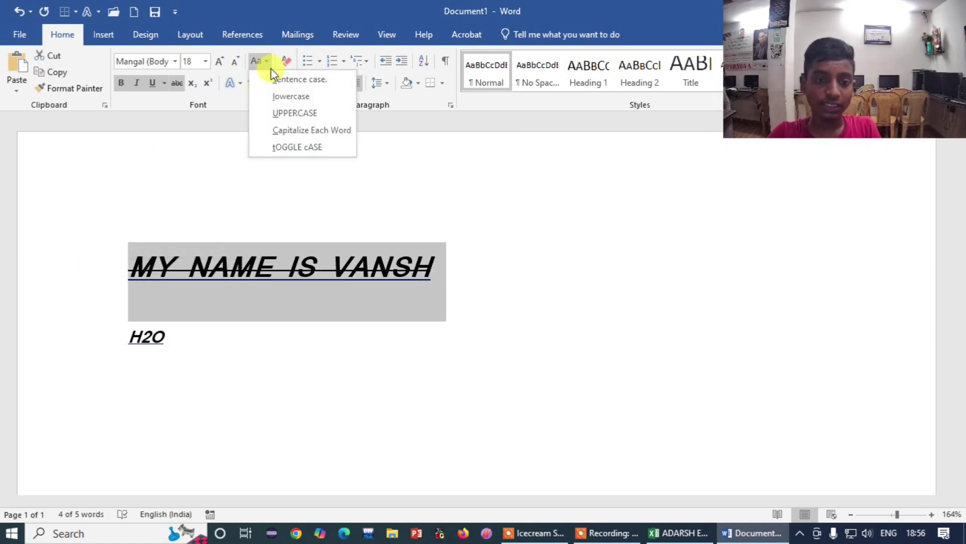
pyautogui.click(275, 75)
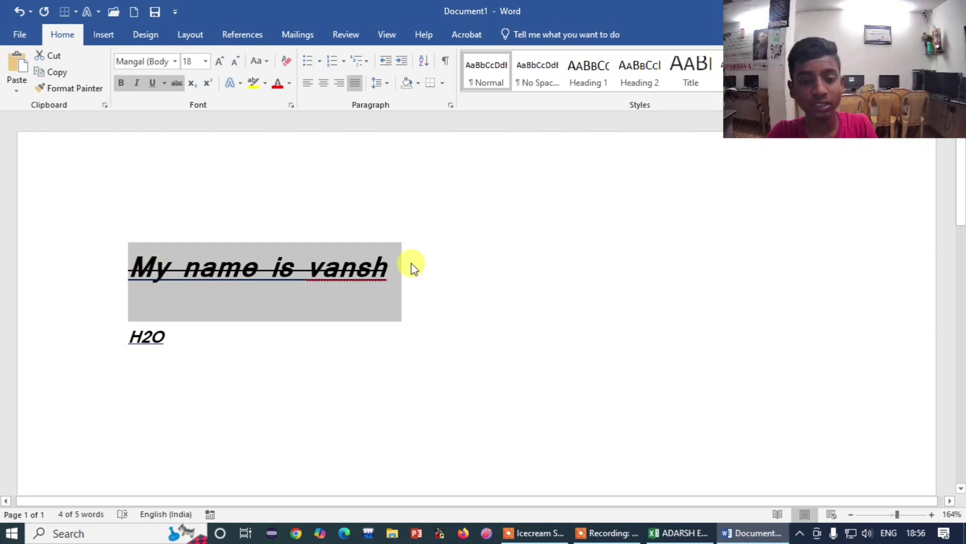
# - Add a full stop and the word MY at the end of the first line
pyautogui.click(398, 286)
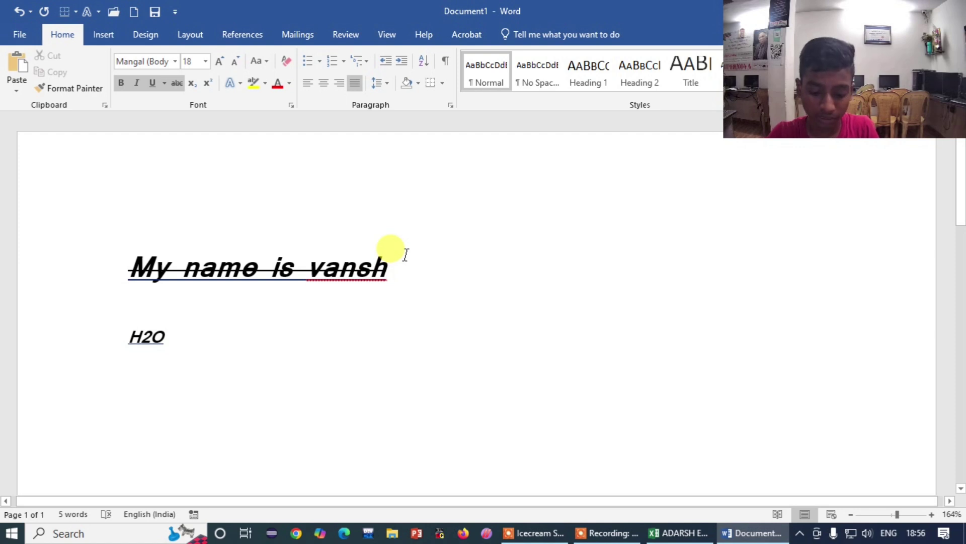
pyautogui.write('.')
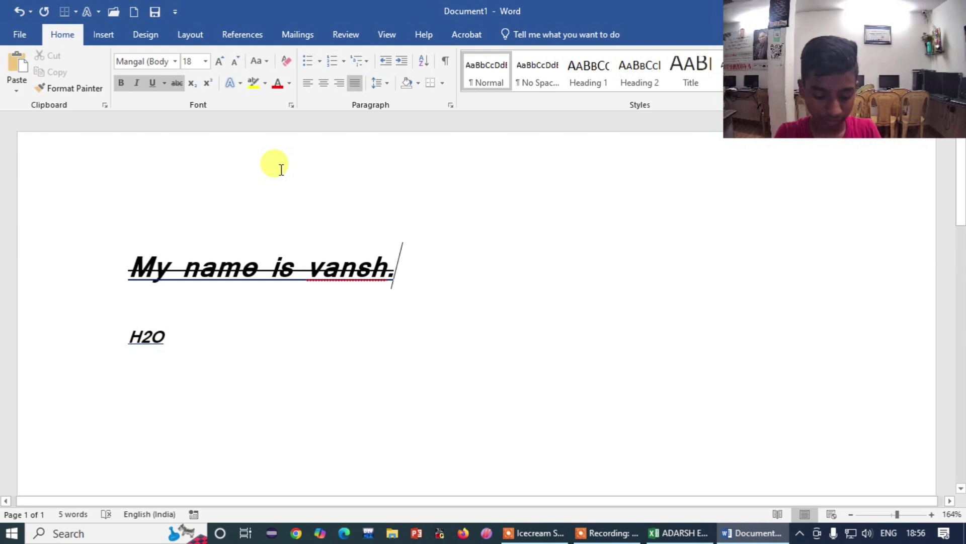
pyautogui.write('MY')
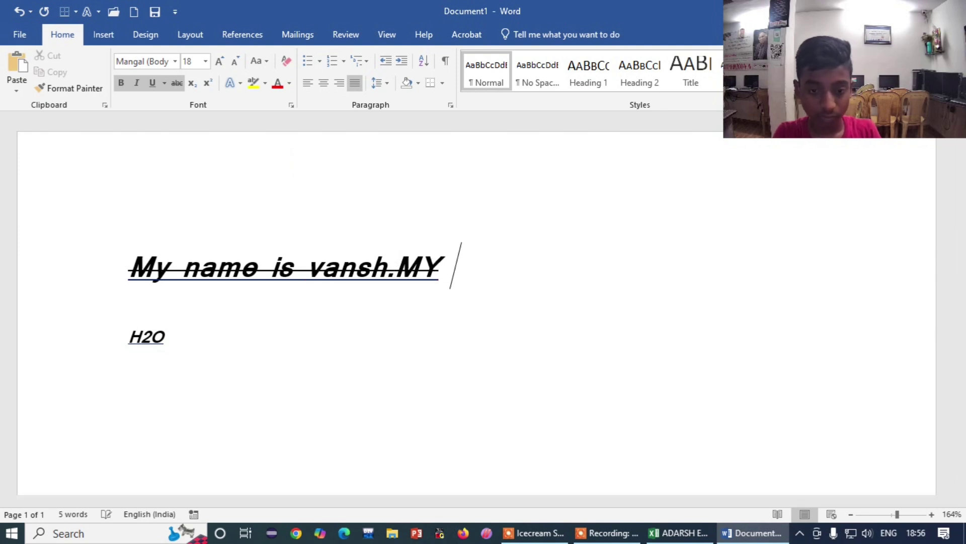
# - Convert the whole first line of text to lowercase
pyautogui.click(257, 64)
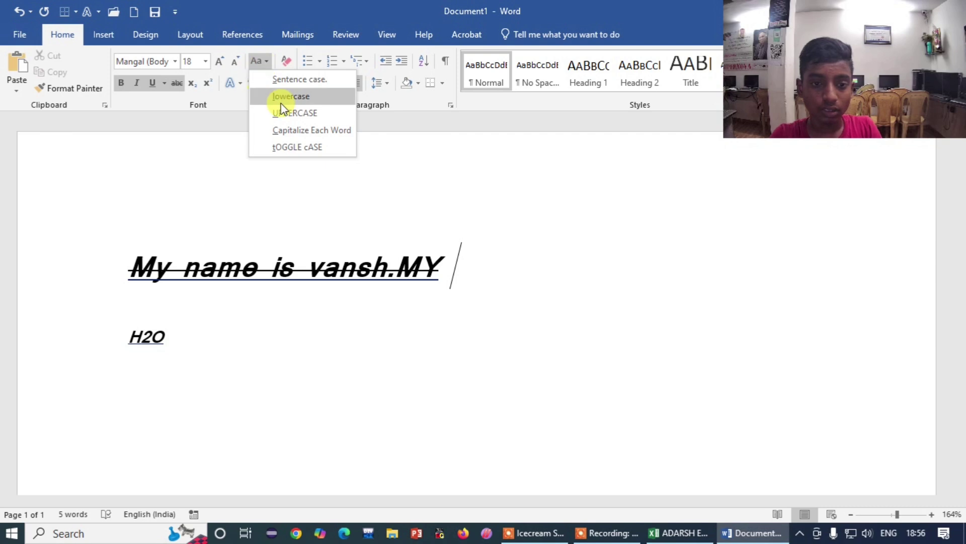
pyautogui.click(54, 287)
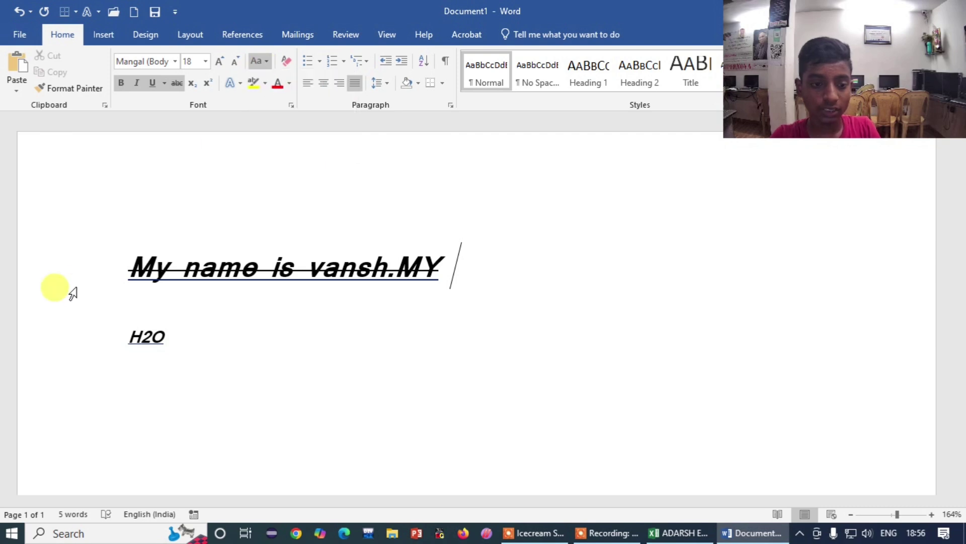
pyautogui.click(35, 289)
pyautogui.click(258, 61)
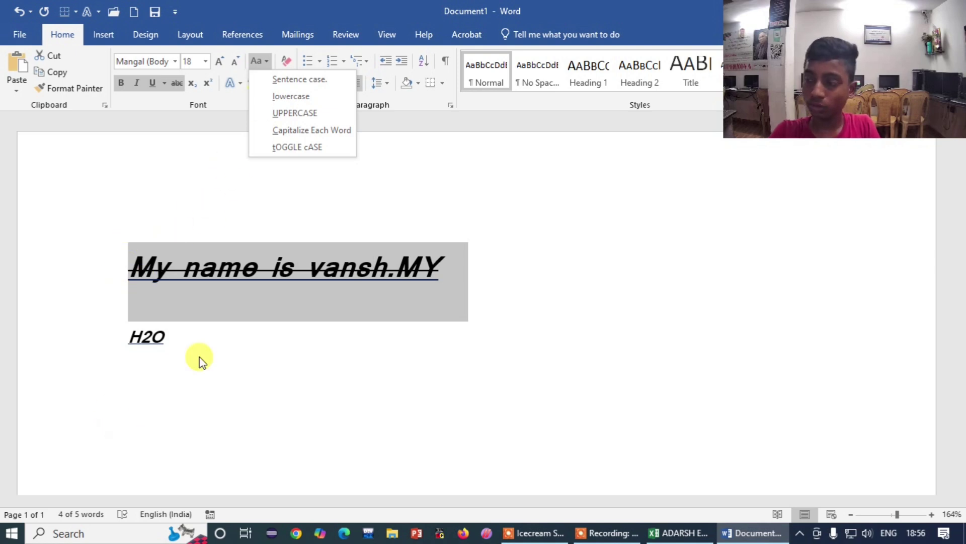
pyautogui.click(277, 96)
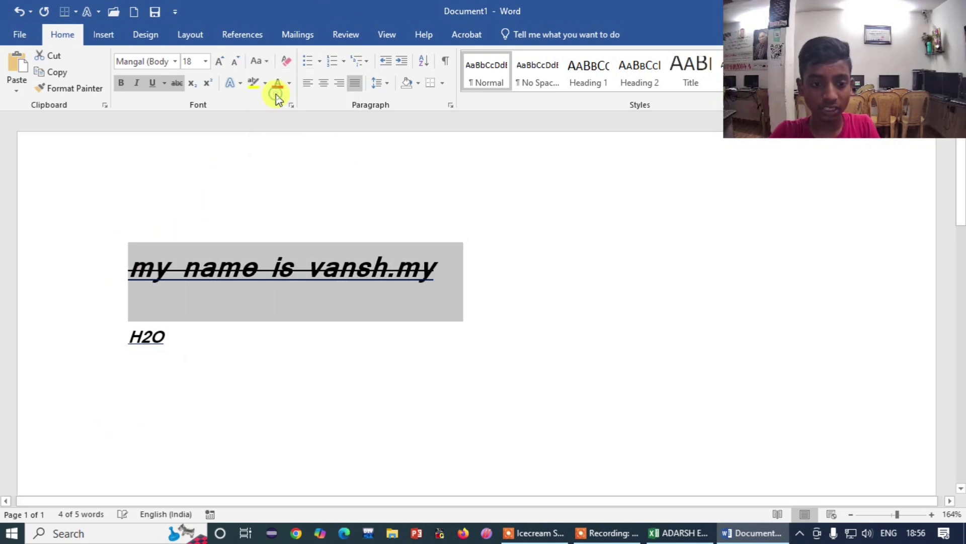
# - Convert the selected first line to UPPERCASE and switch it to Capitalize Each Word
pyautogui.click(266, 60)
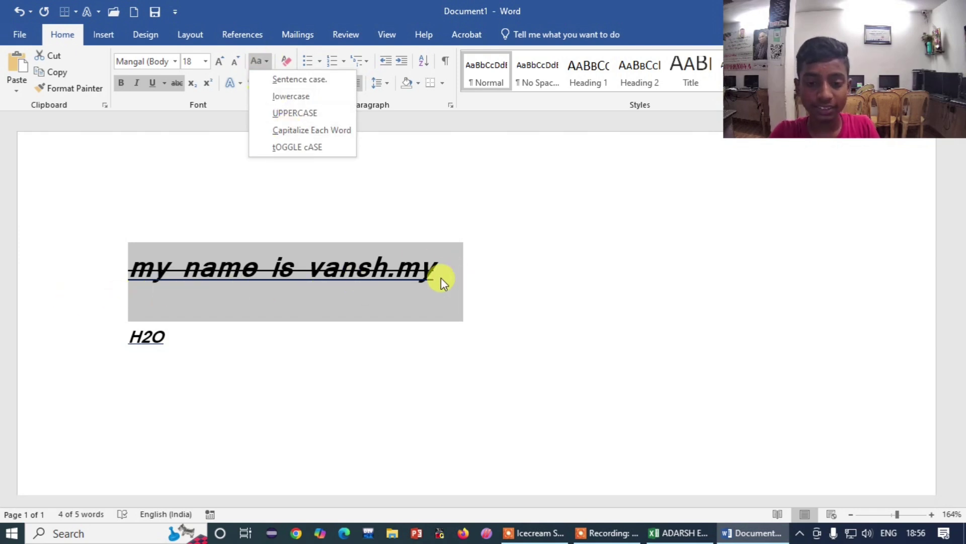
pyautogui.click(273, 113)
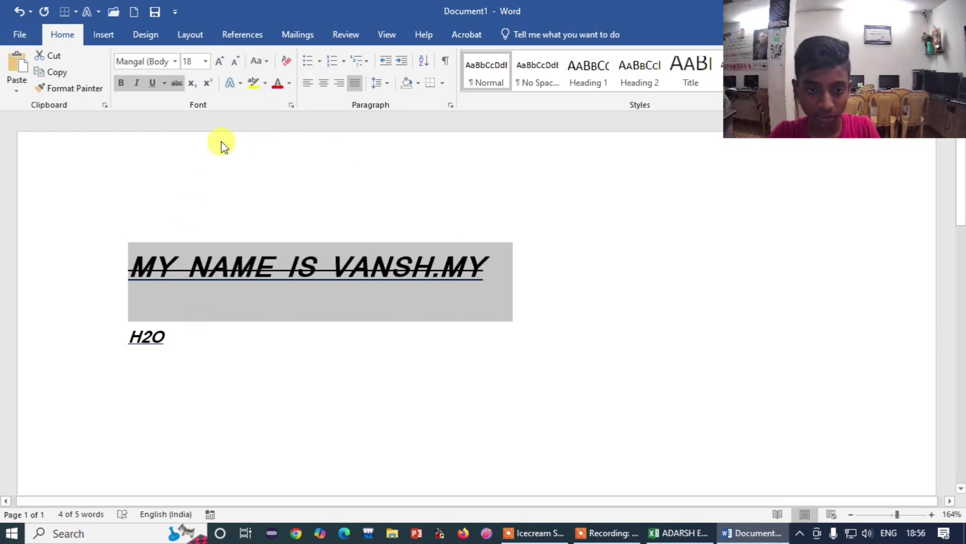
pyautogui.click(256, 61)
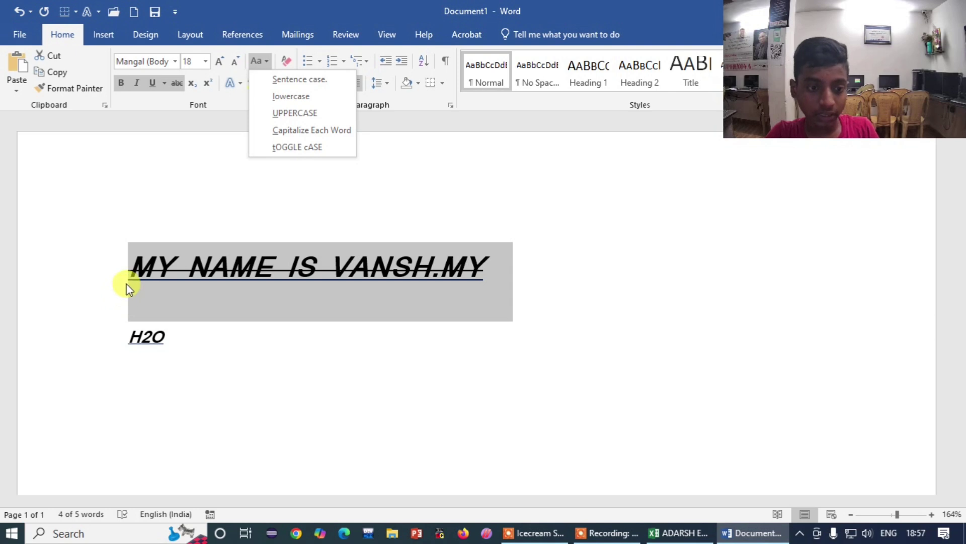
pyautogui.click(295, 132)
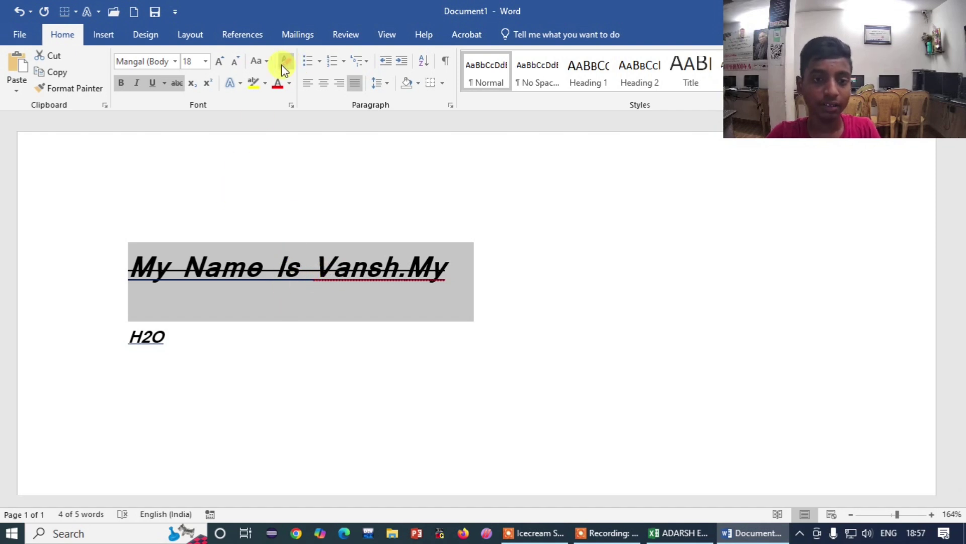
pyautogui.click(236, 84)
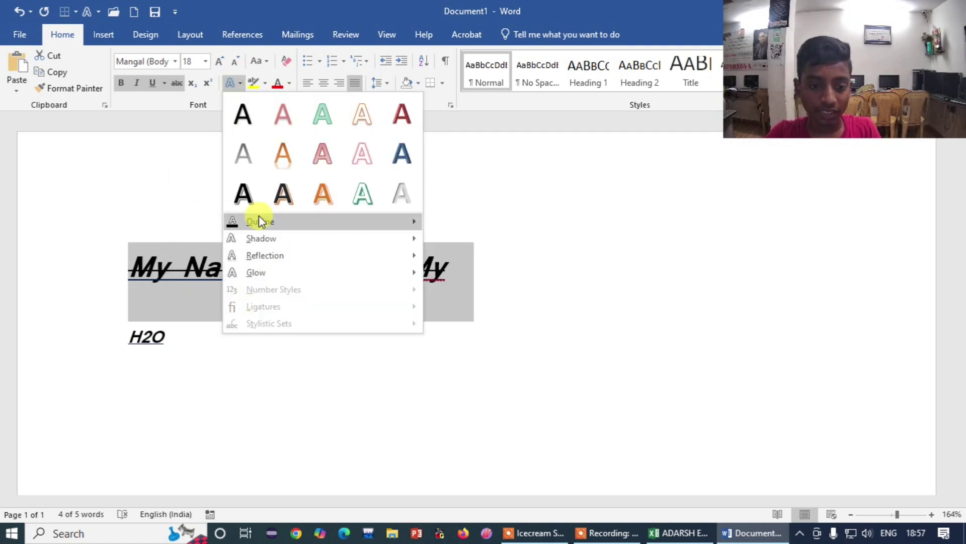
pyautogui.moveTo(260, 220)
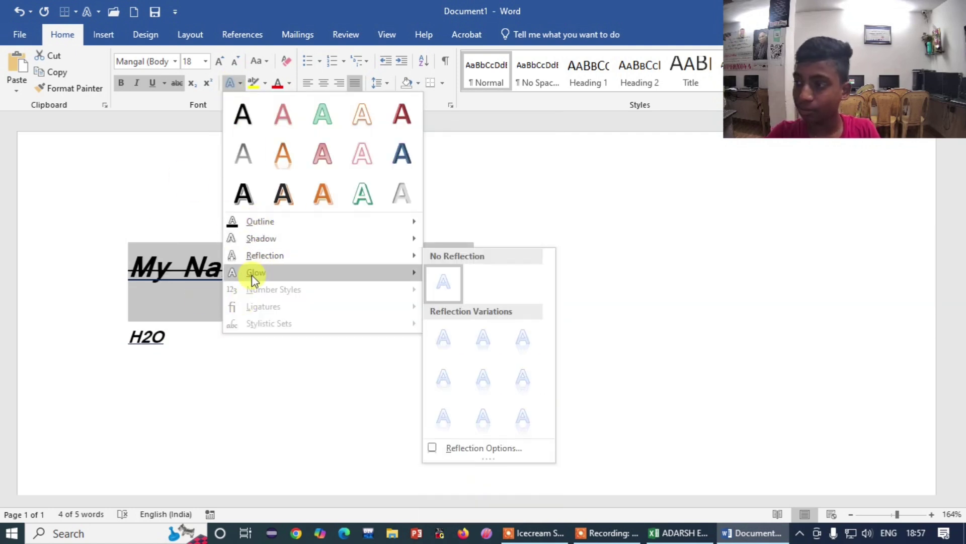
pyautogui.click(255, 124)
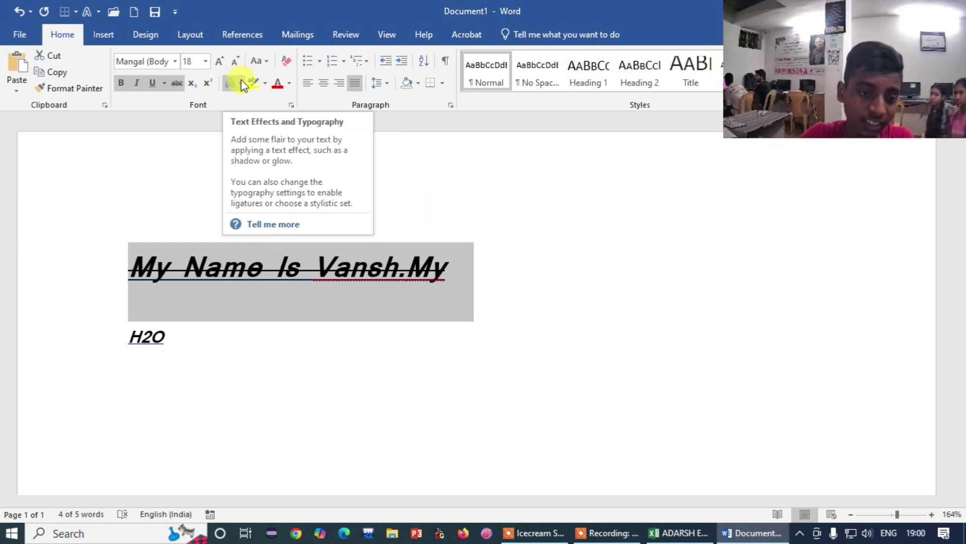
# - Give the selected first line a text outline in the standard orange colour
pyautogui.click(241, 83)
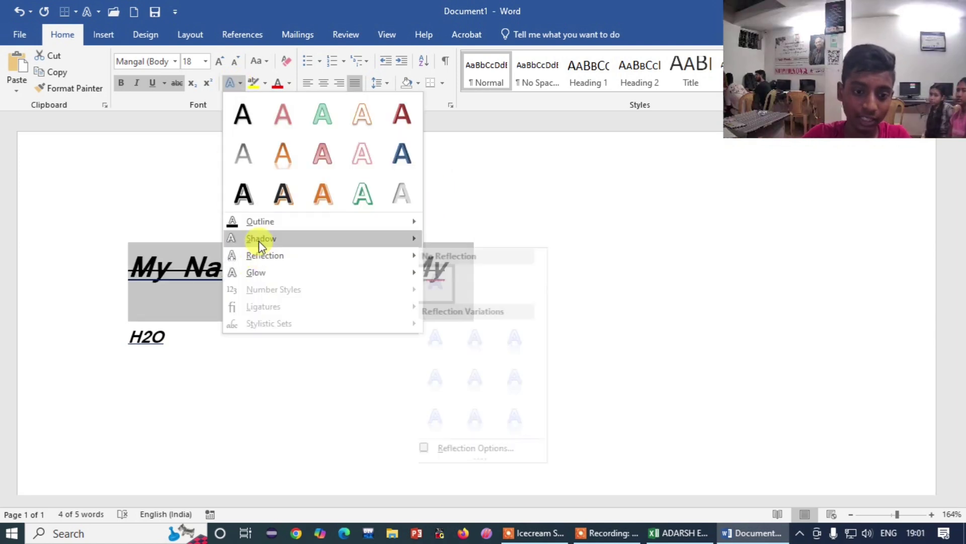
pyautogui.moveTo(259, 225)
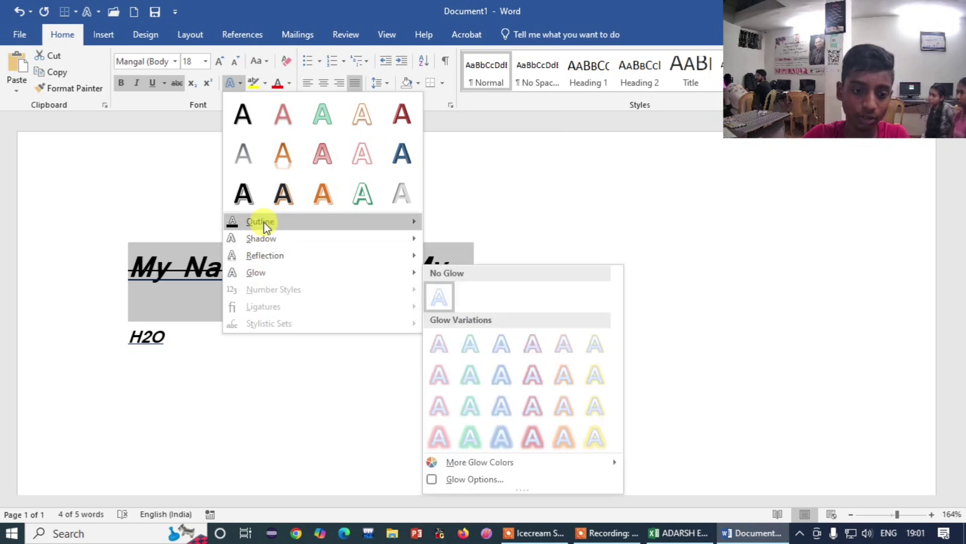
pyautogui.moveTo(263, 255)
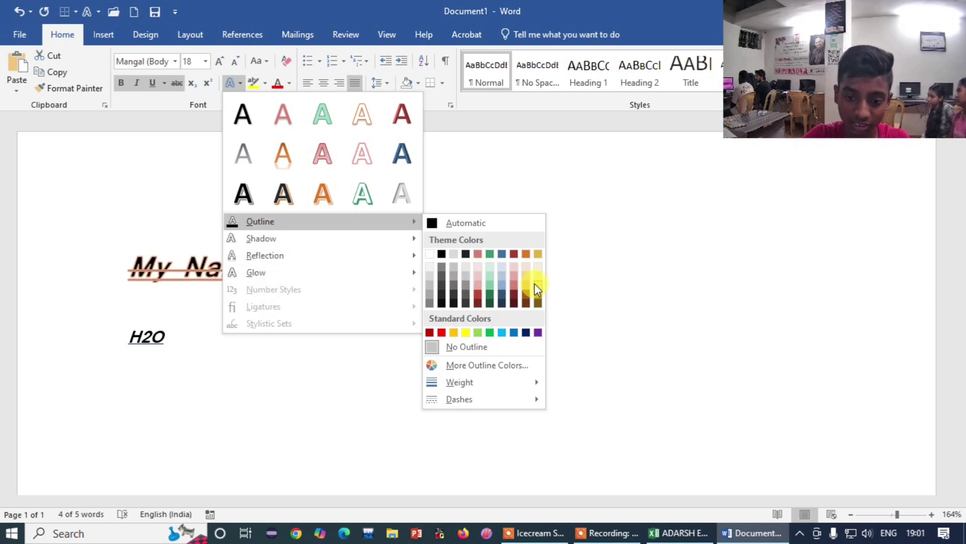
pyautogui.click(453, 333)
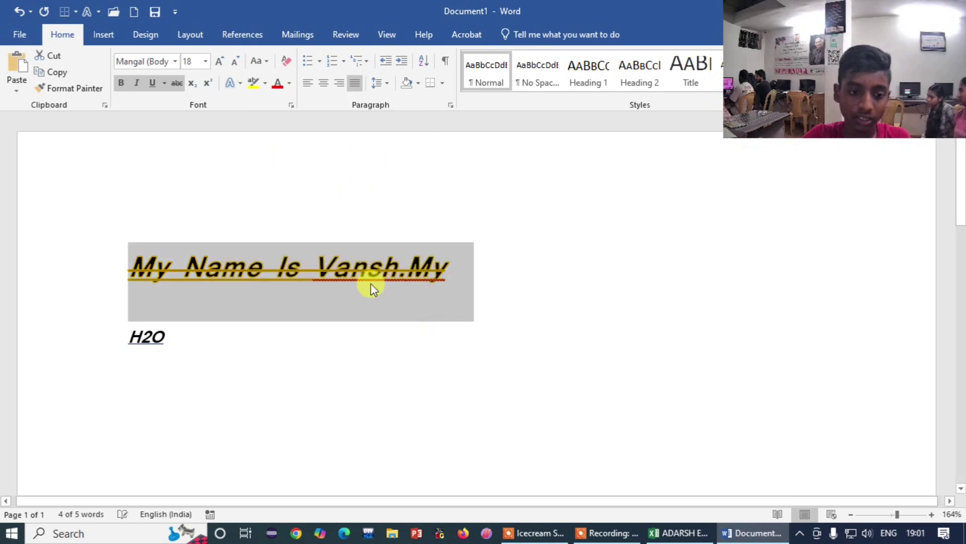
# - Add a perspective shadow falling below the first line's text and the third reflection variation of the first row
pyautogui.click(239, 84)
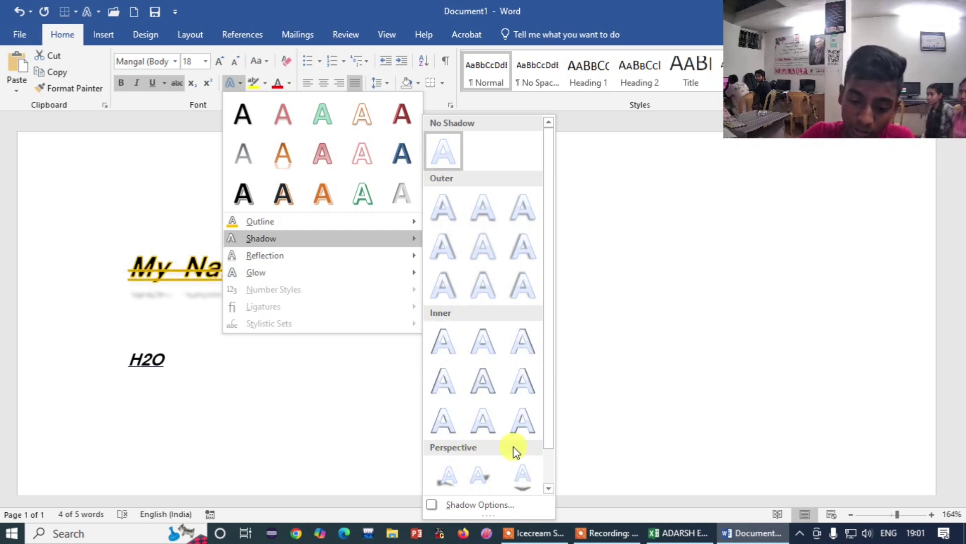
pyautogui.click(526, 486)
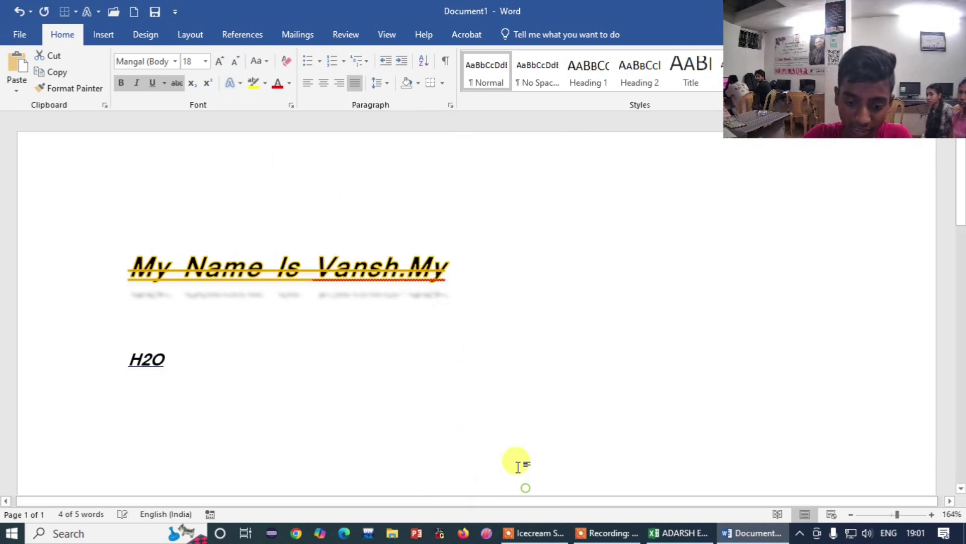
pyautogui.click(234, 84)
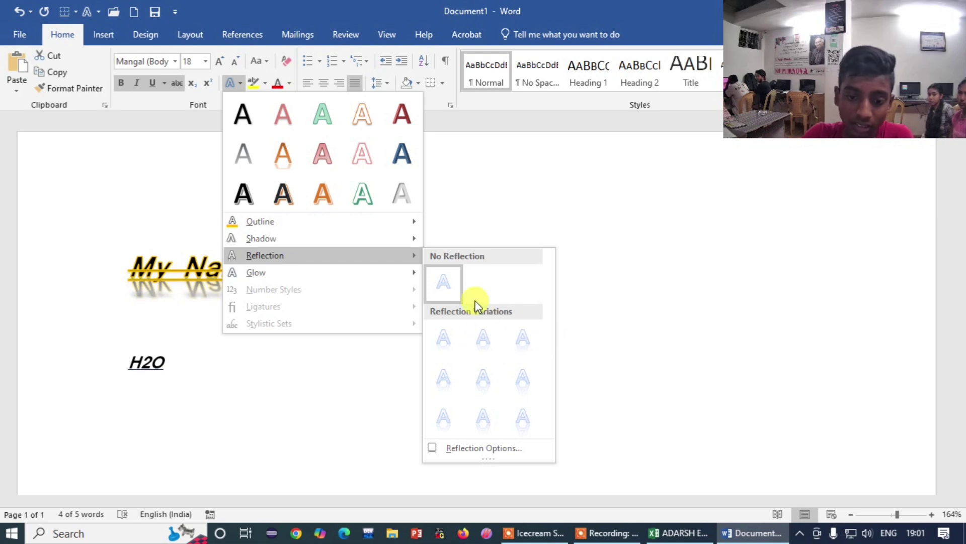
pyautogui.click(521, 340)
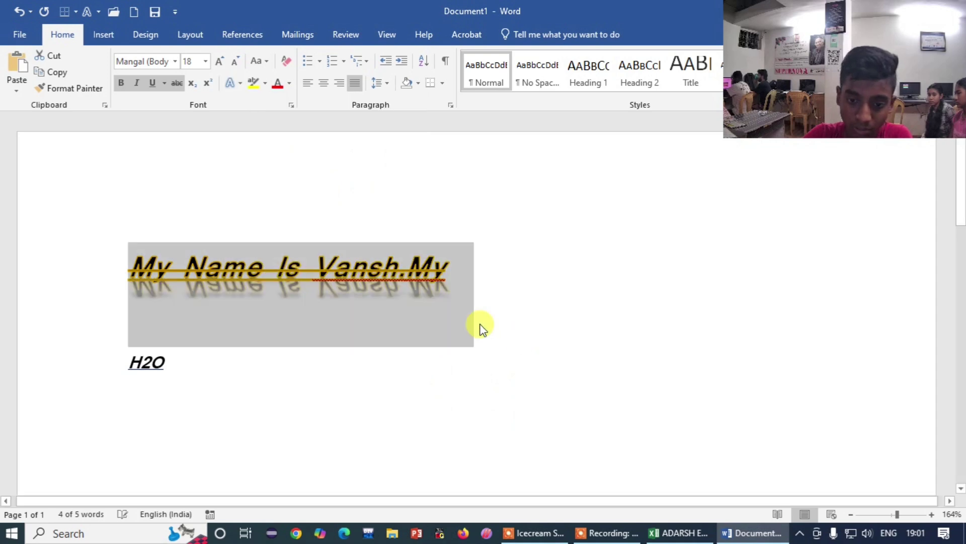
# - Apply the gold glow from the last column of the largest glow variations to the selected first line
pyautogui.click(237, 84)
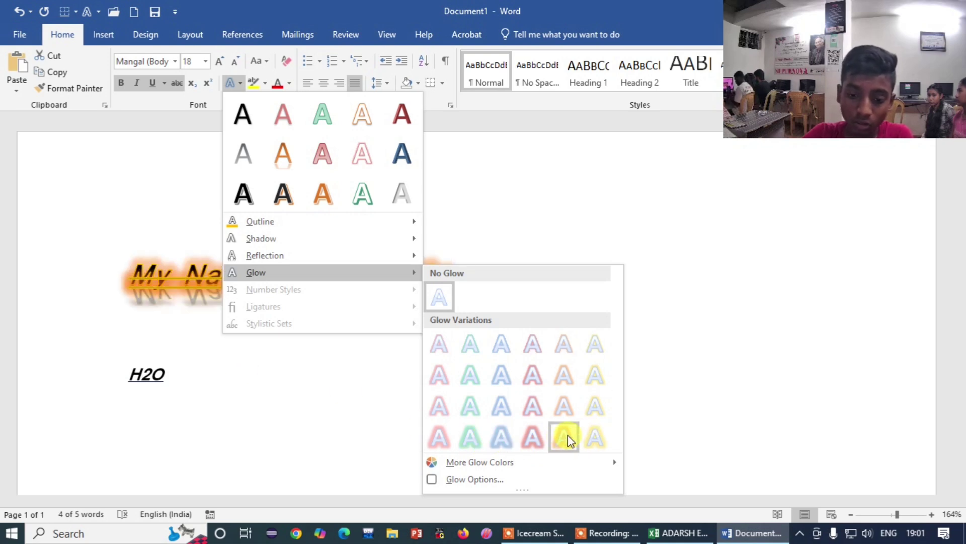
pyautogui.click(596, 438)
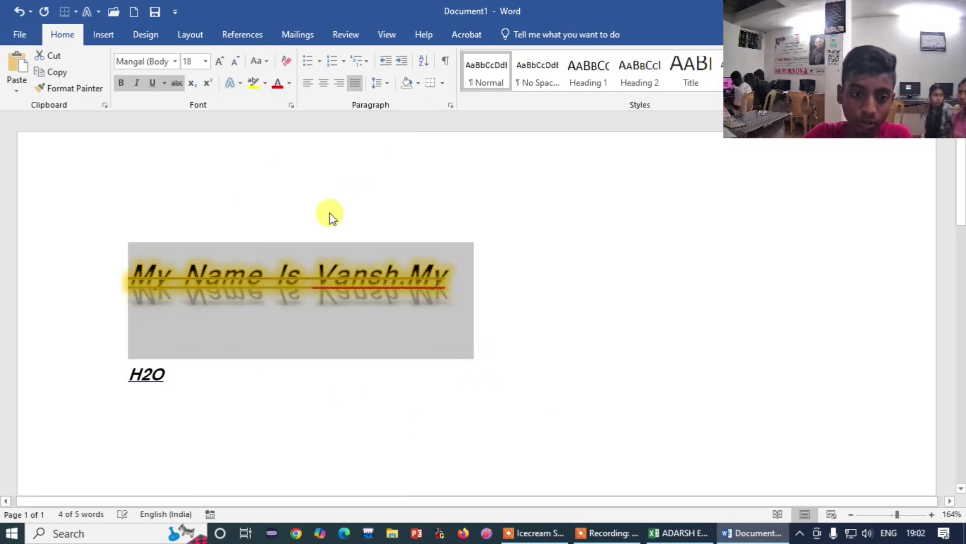
pyautogui.click(322, 169)
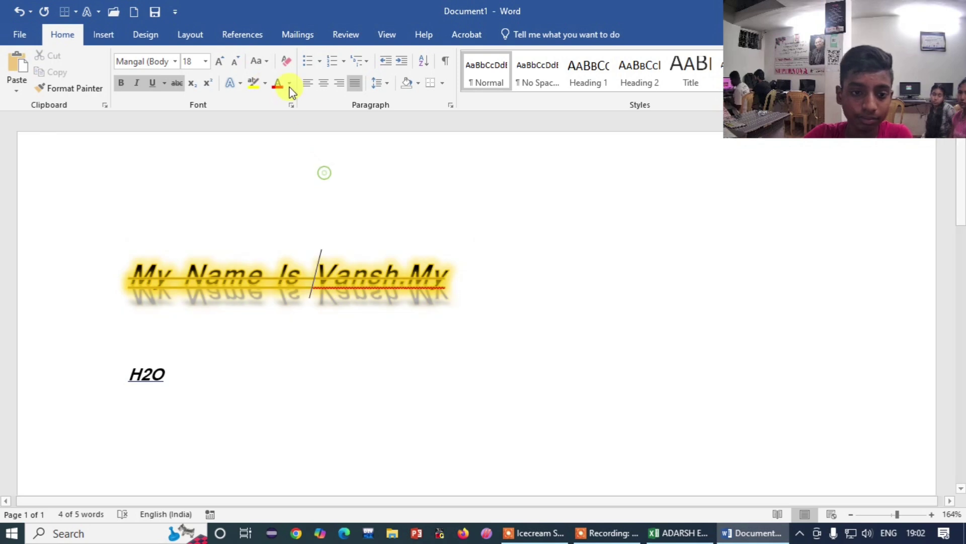
# - Select the first line and highlight its text in dark purple
pyautogui.click(87, 307)
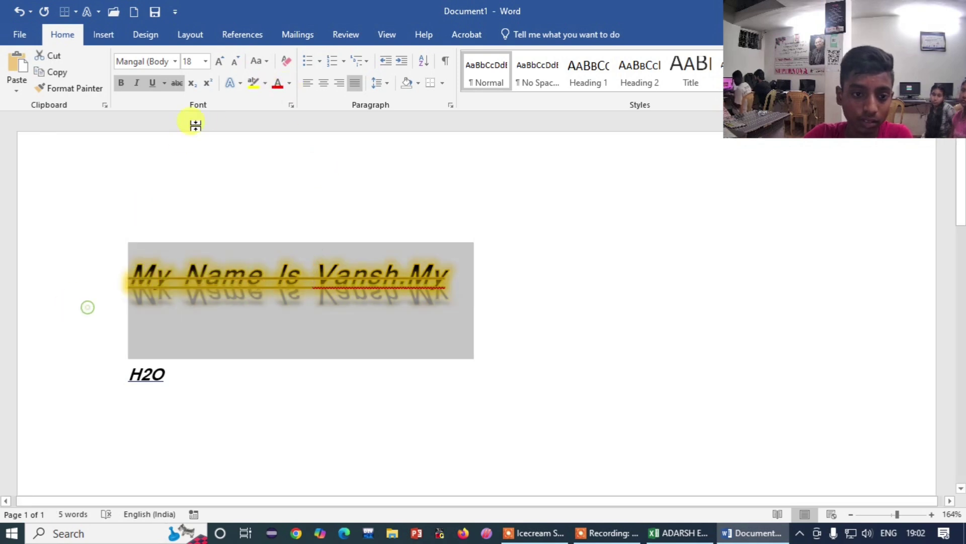
pyautogui.click(266, 83)
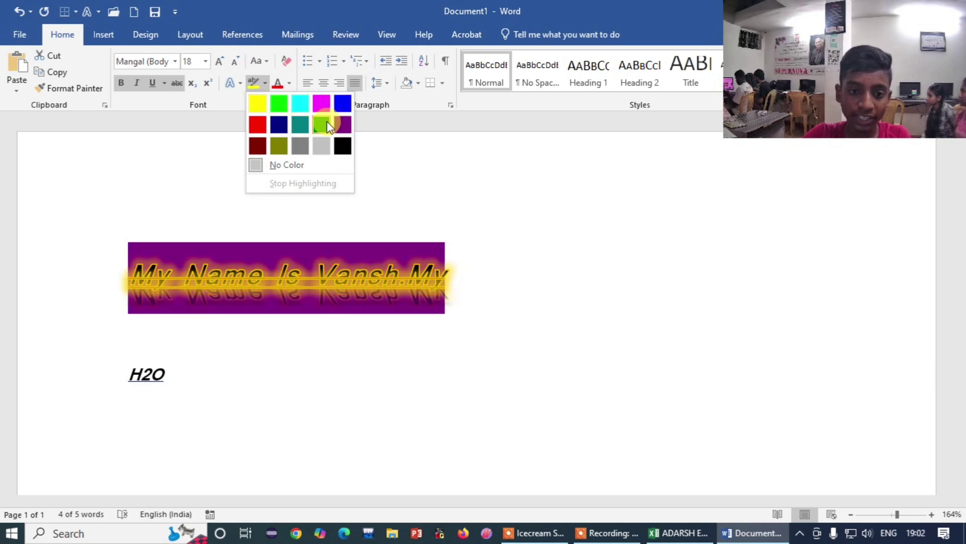
pyautogui.click(343, 125)
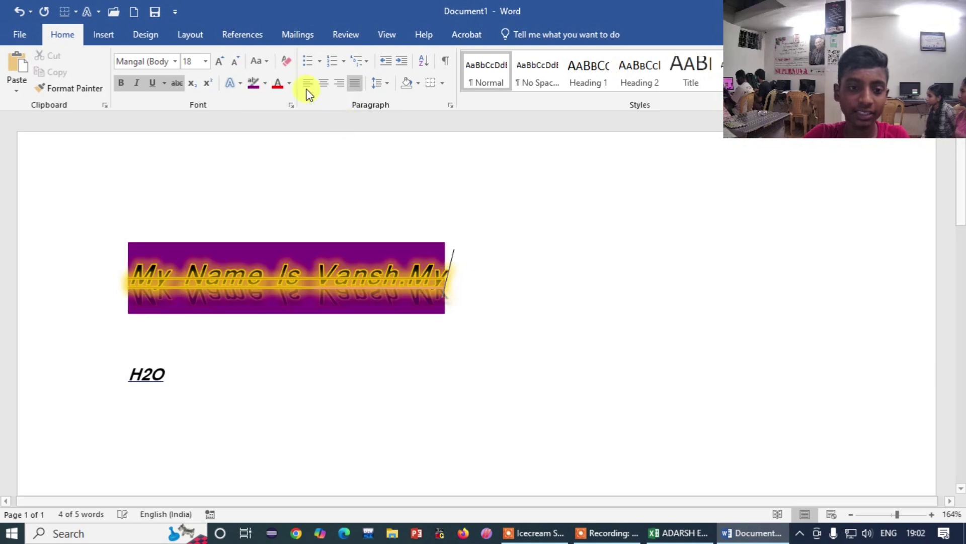
pyautogui.click(290, 79)
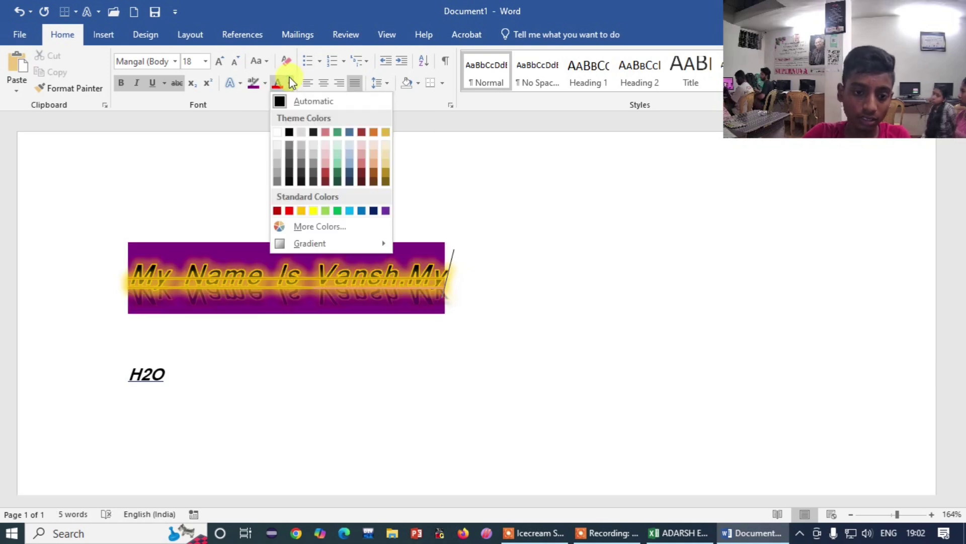
pyautogui.click(290, 79)
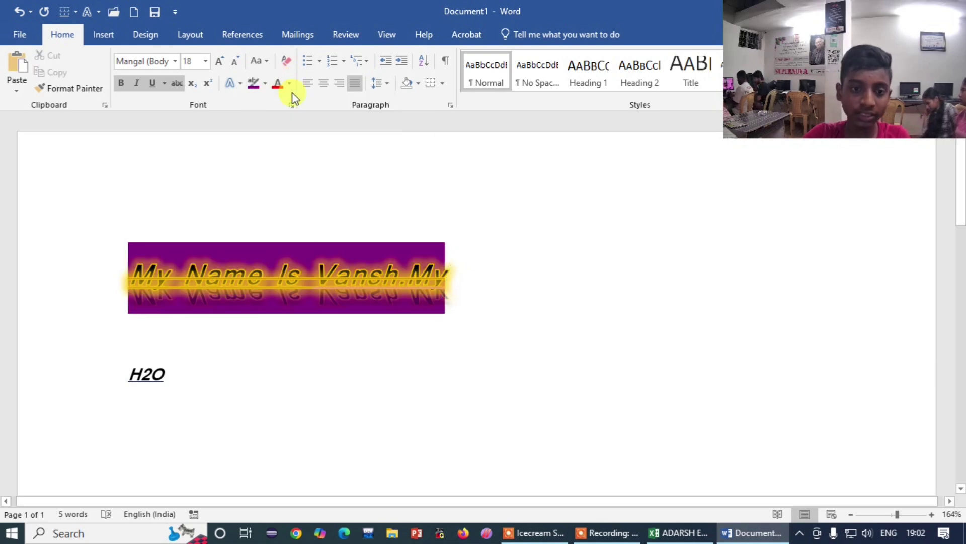
pyautogui.click(291, 87)
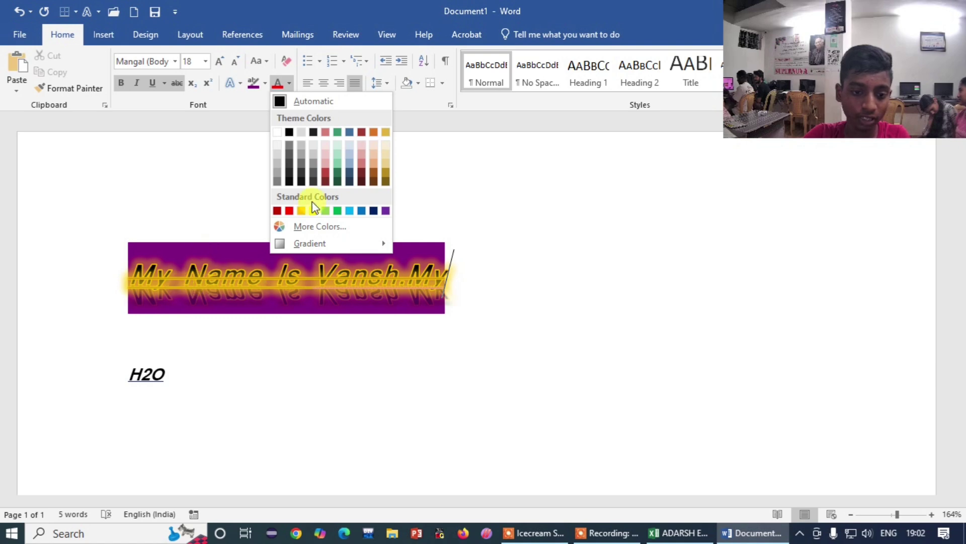
pyautogui.click(102, 276)
# - Select the whole first line and set its font colour to the standard green
pyautogui.click(100, 284)
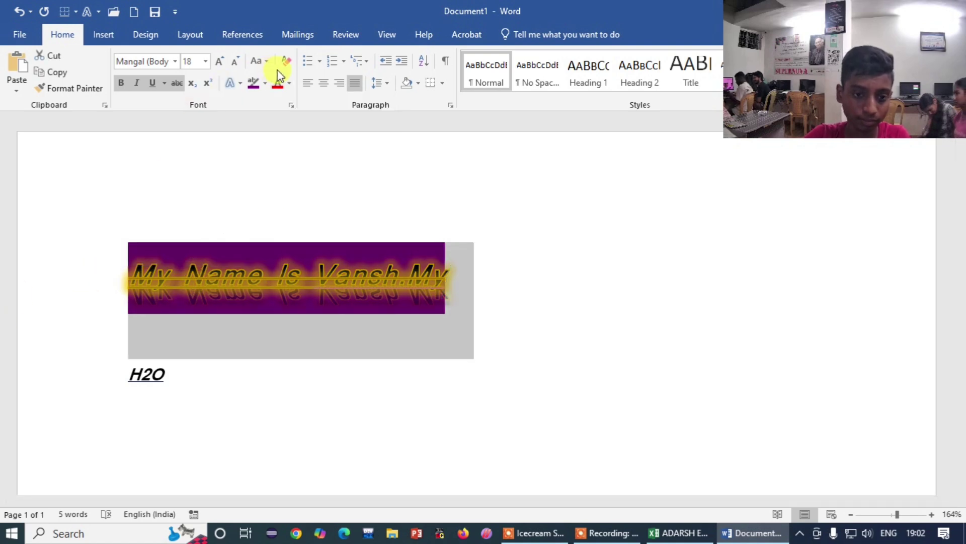
pyautogui.click(290, 84)
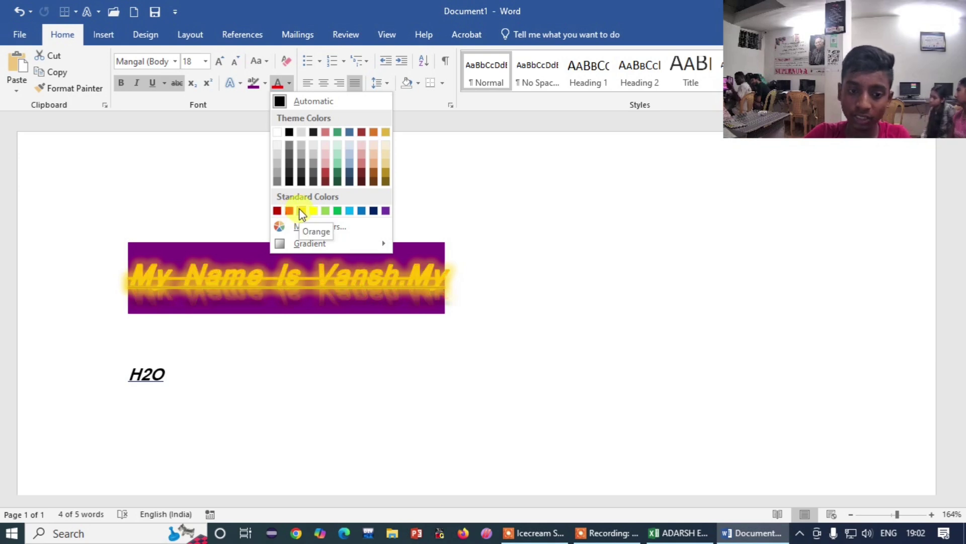
pyautogui.click(336, 211)
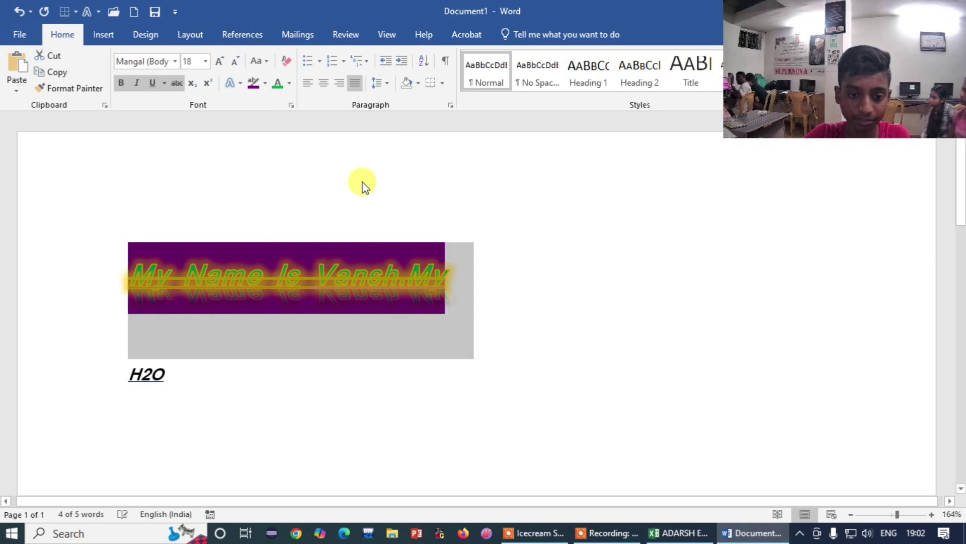